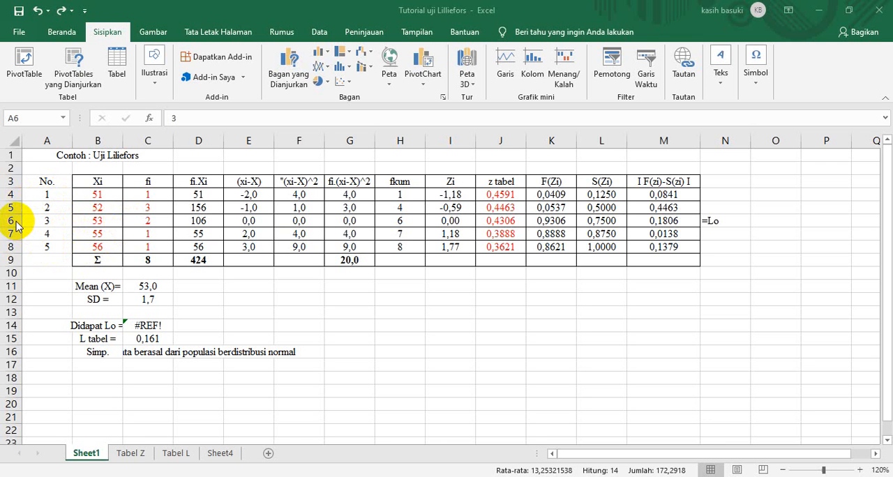
Insert two blank rows above row 6, between the second and third data entries of the table.
left_click(12, 220)
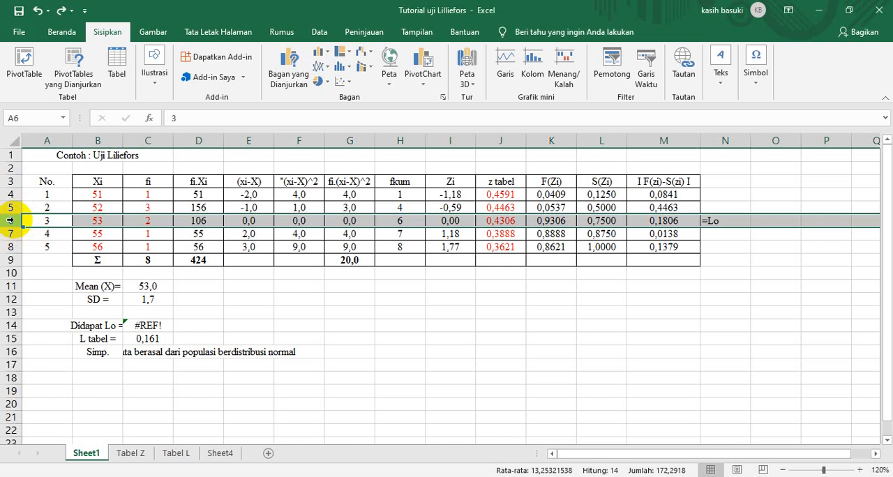
right_click(14, 222)
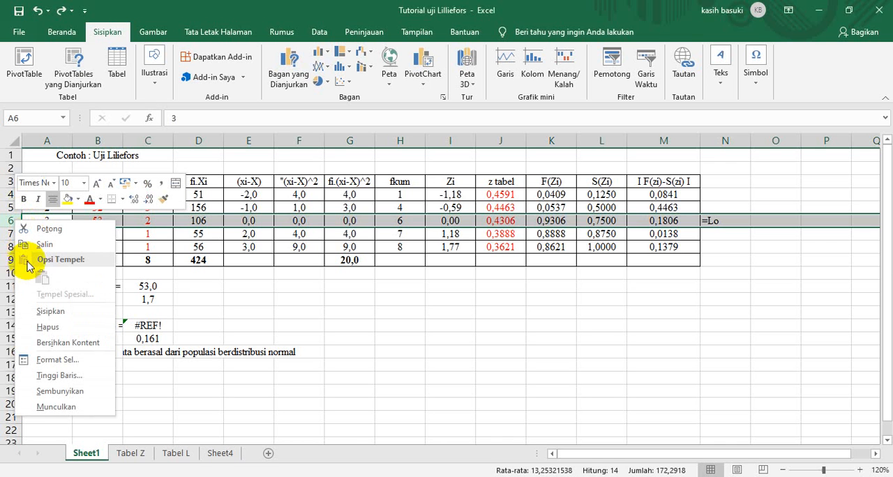
left_click(80, 312)
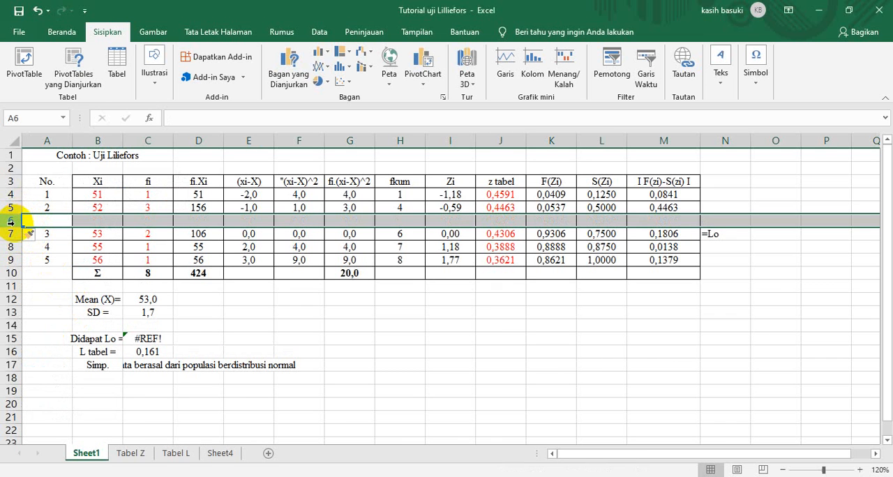
right_click(11, 219)
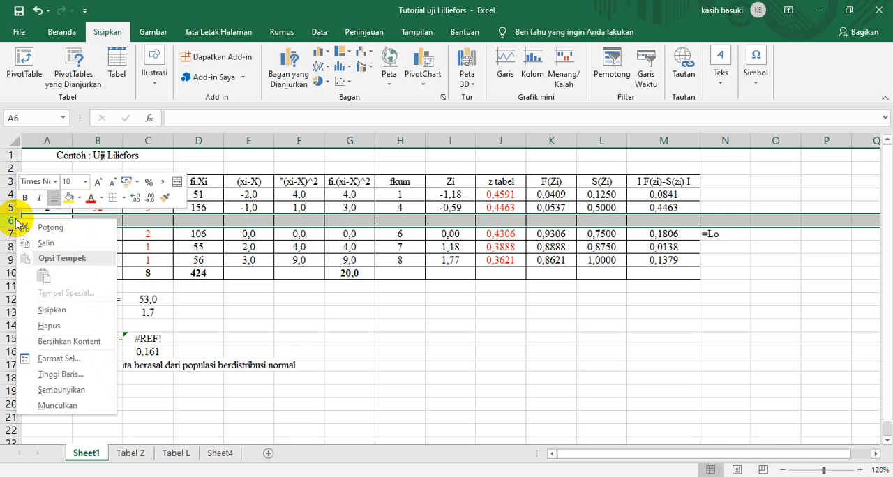
left_click(77, 311)
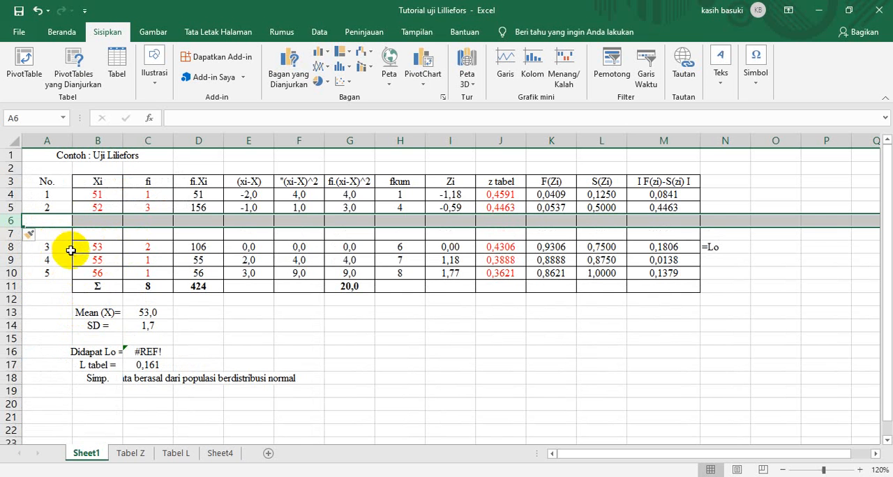
Extend the No. column numbering from A4:A5 down to A10 so the data rows run from 1 to 7.
left_click(52, 195)
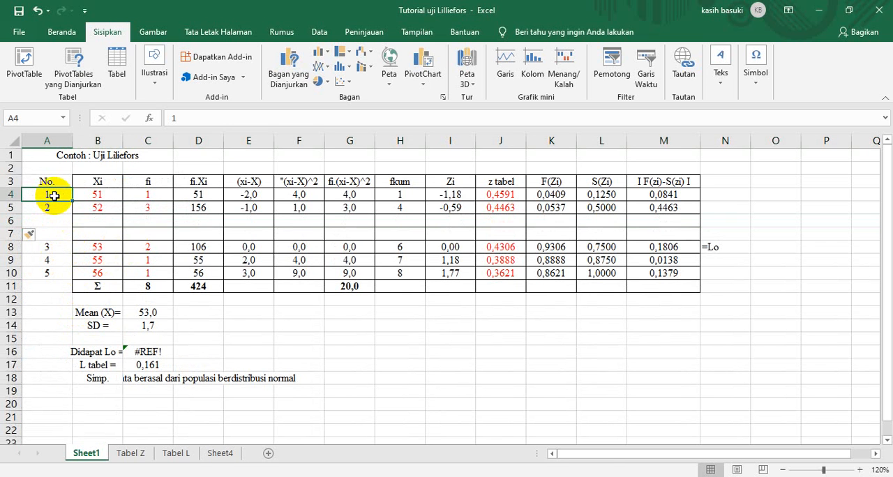
mouse_move(55, 195)
left_mouse_down()
mouse_move(44, 213)
mouse_move(53, 207)
left_mouse_up()
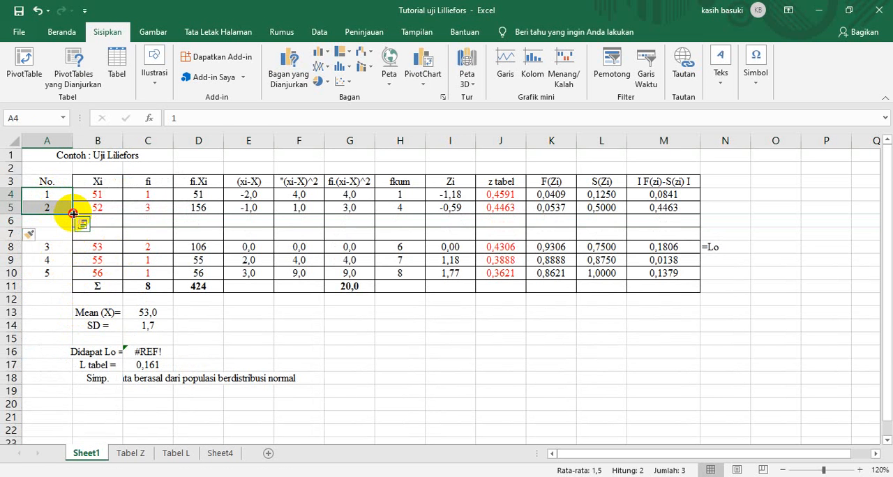
left_click_drag(74, 213, 64, 279)
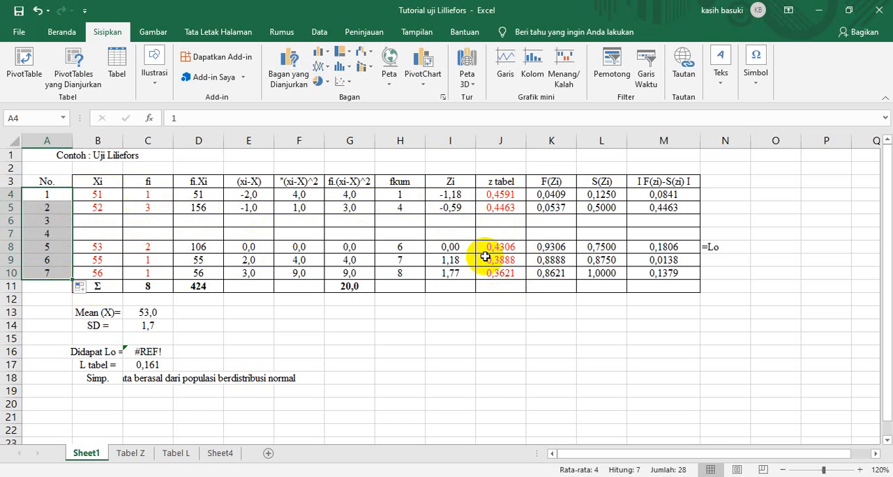
Examine the contents and formulas of D4 through M4, and compare them with the blank cells of row 6.
left_click(190, 195)
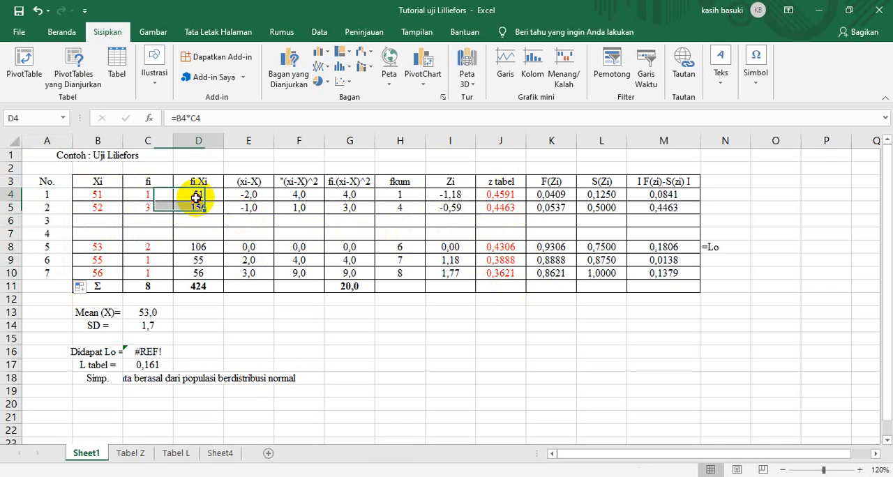
left_click(249, 200)
left_click(309, 193)
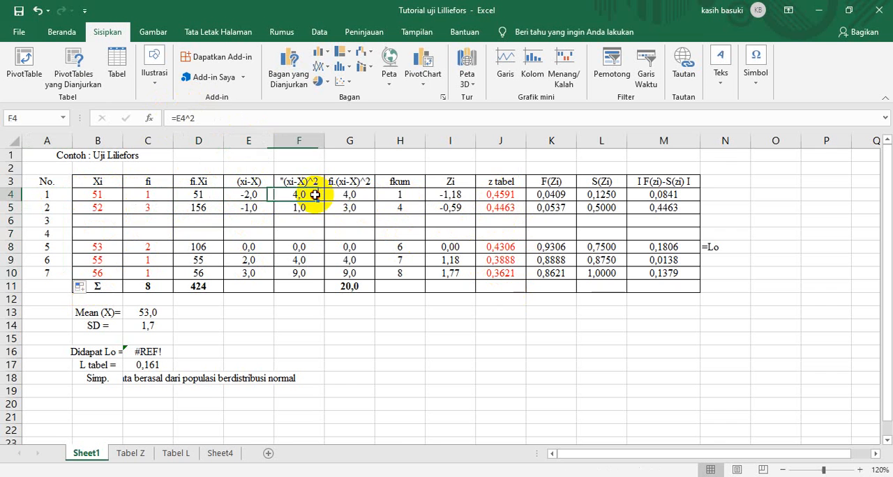
left_click(344, 195)
left_click(392, 194)
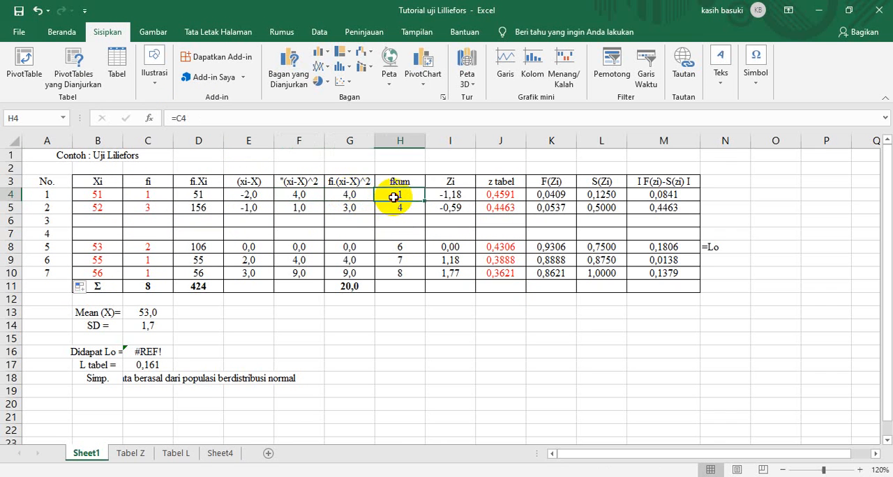
left_click(445, 197)
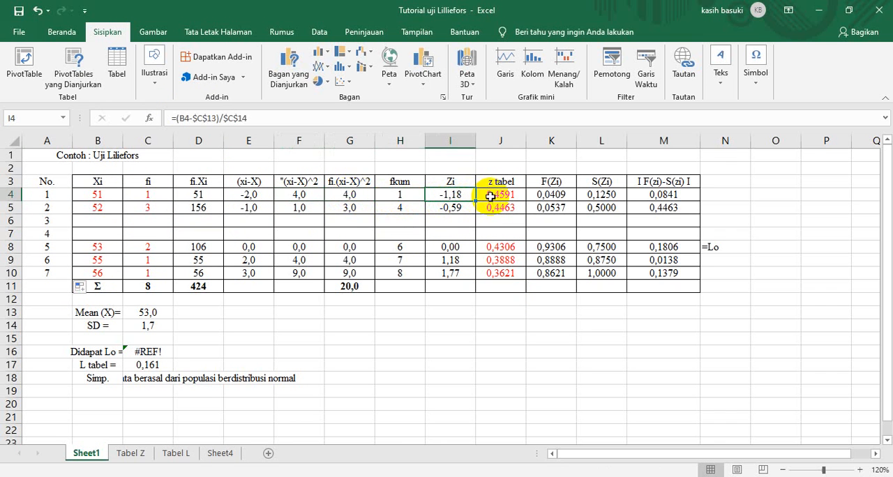
left_click(491, 196)
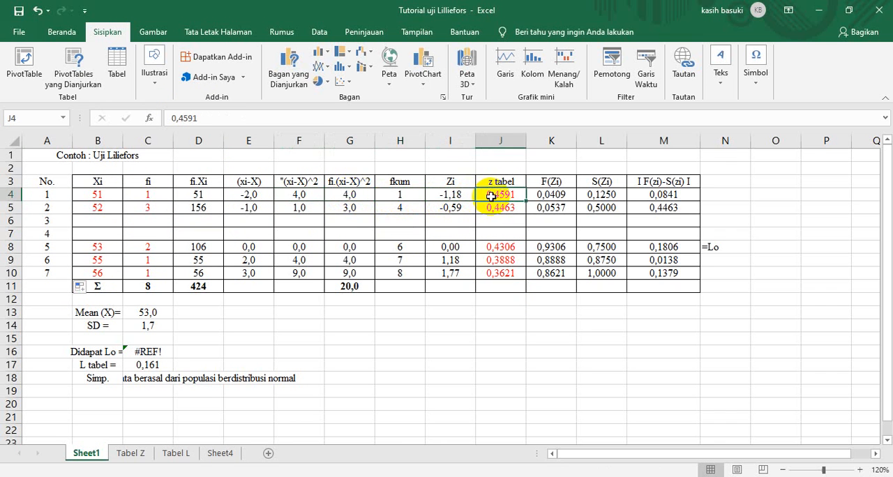
left_click(550, 196)
left_click(600, 197)
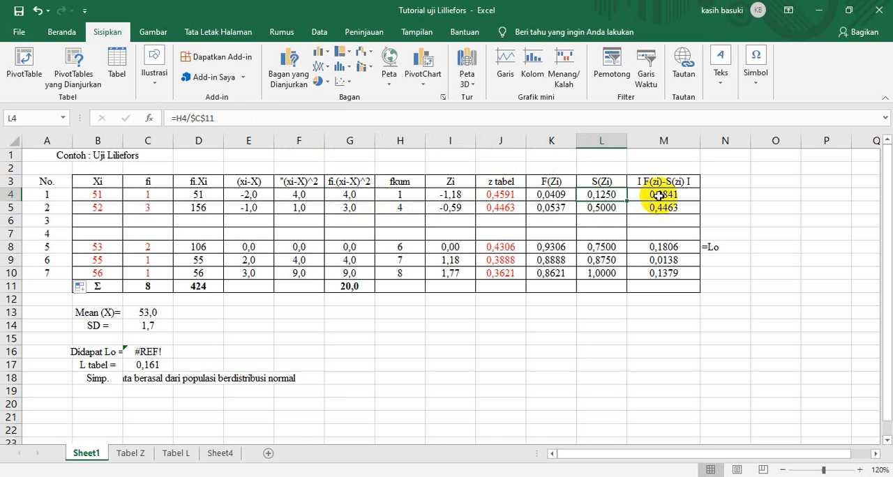
left_click(658, 196)
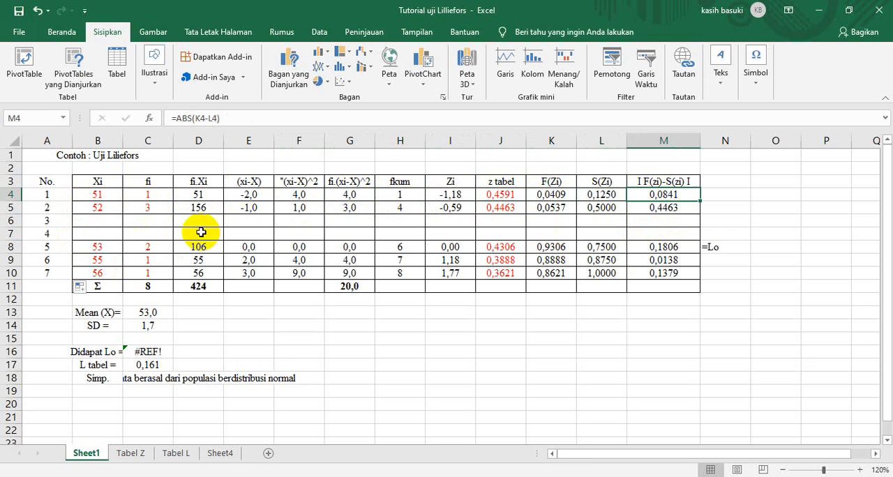
left_click(99, 221)
left_click(146, 220)
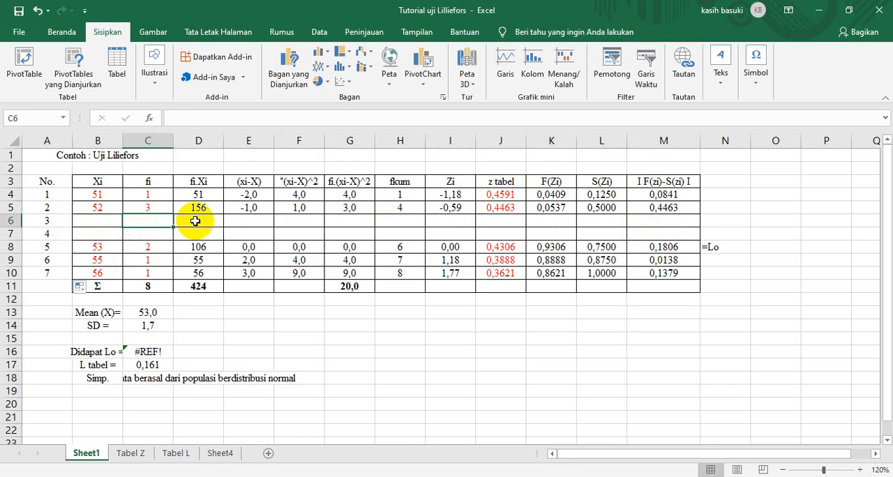
left_click(196, 220)
left_click(232, 223)
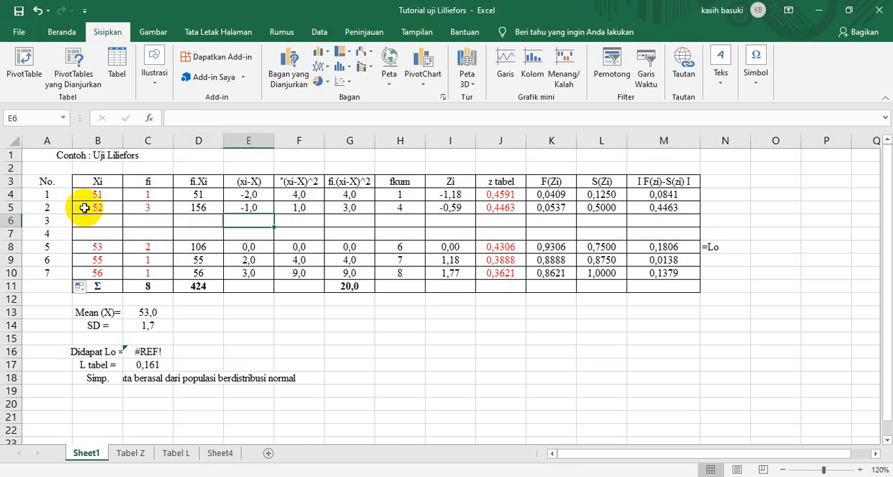
Fill the contents of B5:M5 down through row 10, and check the copied formulas in D6 and E6.
left_click_drag(76, 206, 674, 208)
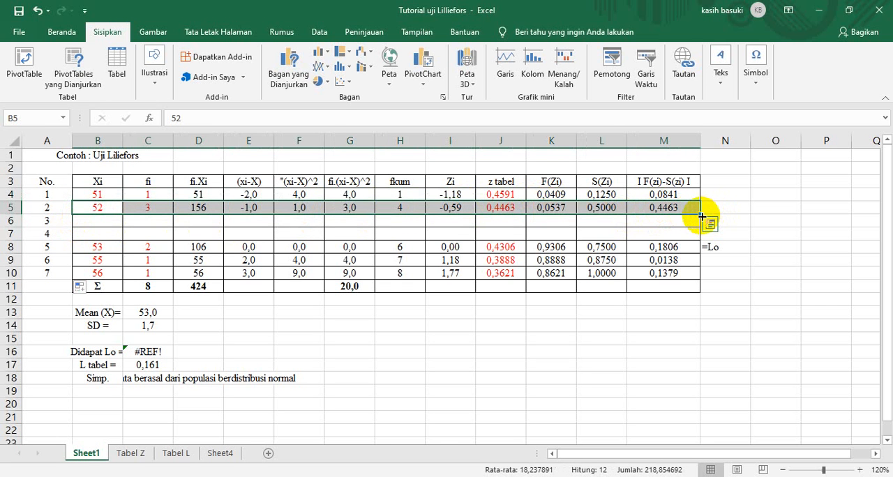
left_click_drag(701, 216, 707, 283)
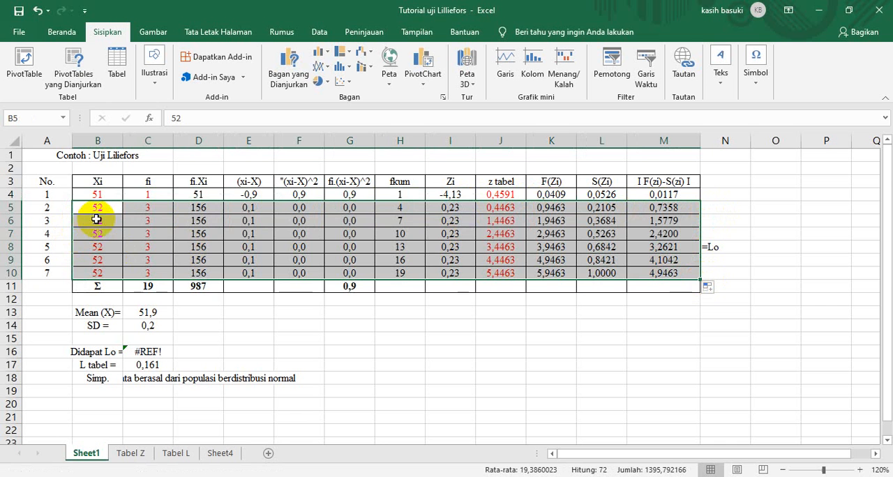
left_click(206, 223)
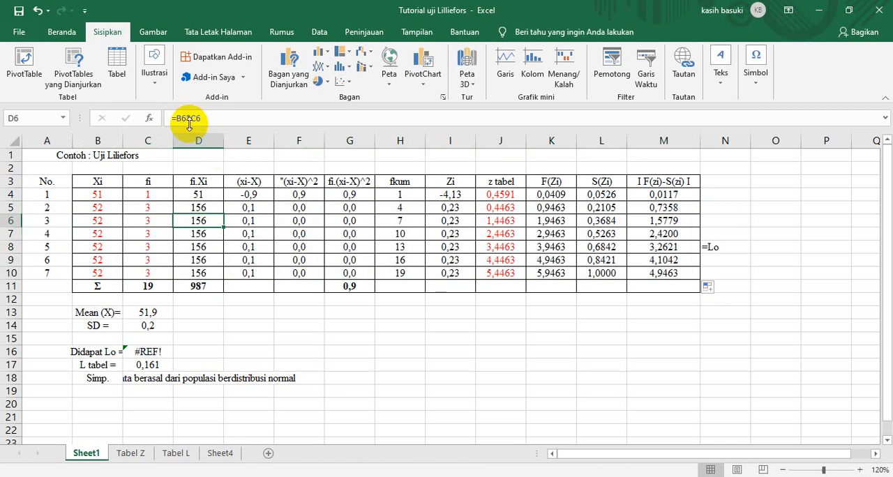
left_click(259, 224)
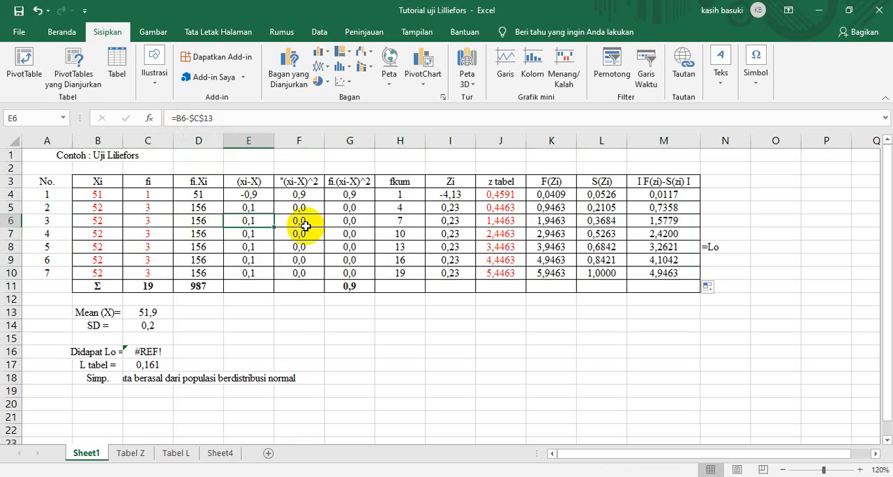
Enter the Xi values 2, 3, 4, 5, 6, 8 and 9 in cells B4 to B10.
left_click(100, 198)
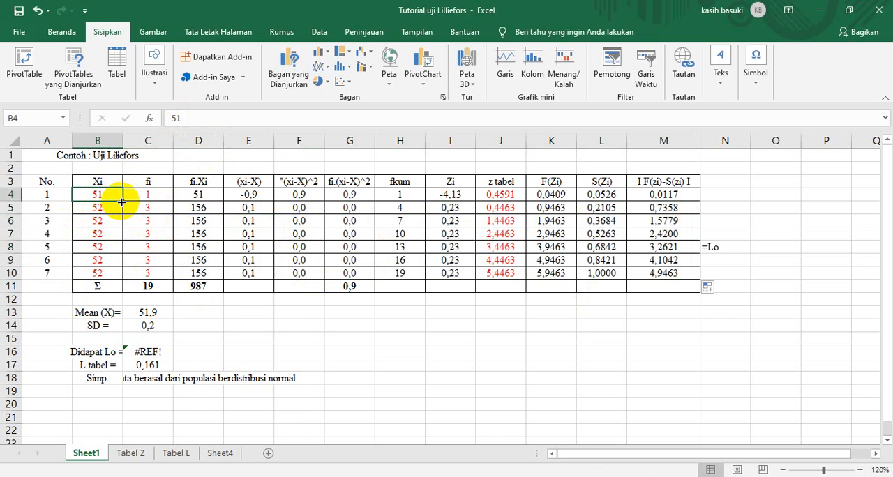
type("2")
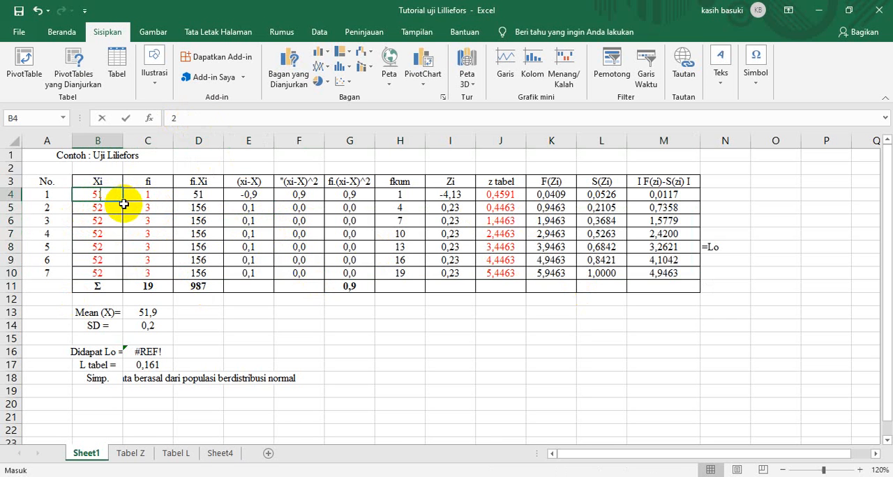
key("Return")
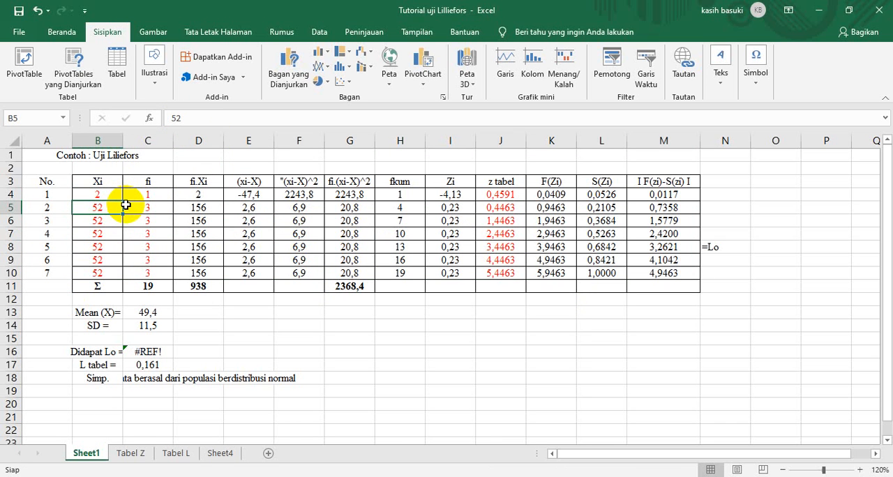
type("3")
key("Return")
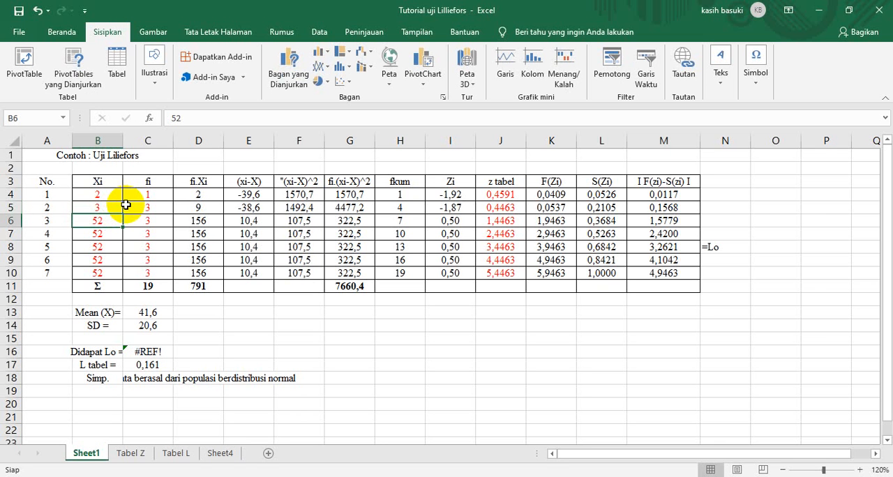
type("4")
key("Return")
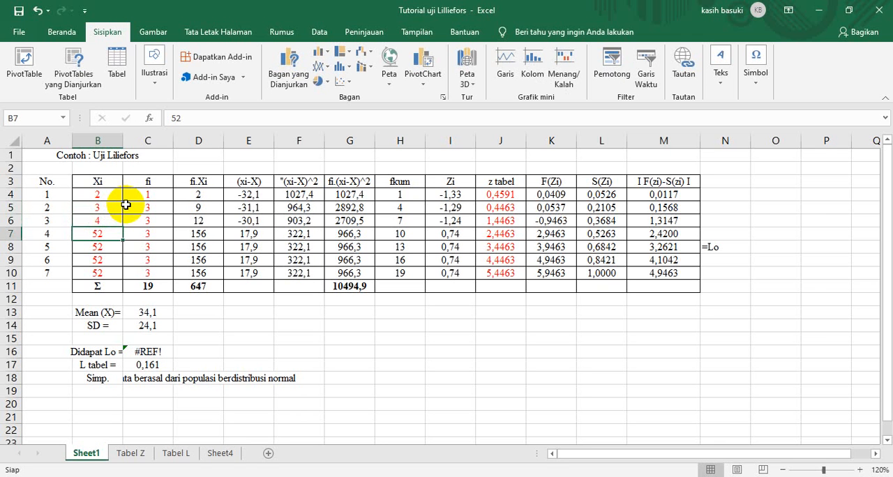
type("5")
key("Return")
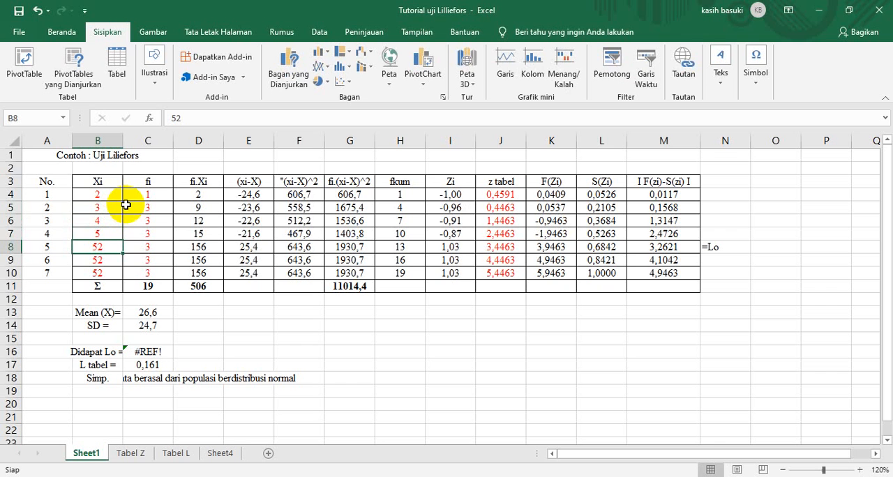
type("6")
key("Return")
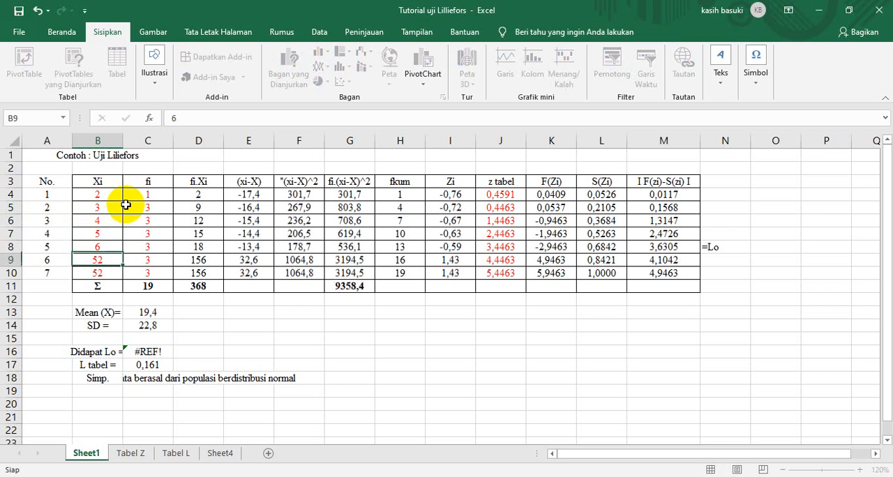
type("8")
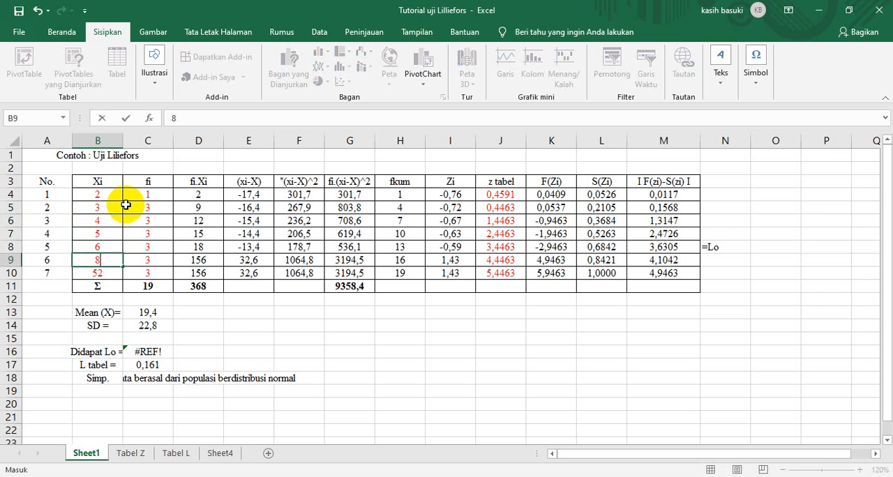
key("Return")
type("9")
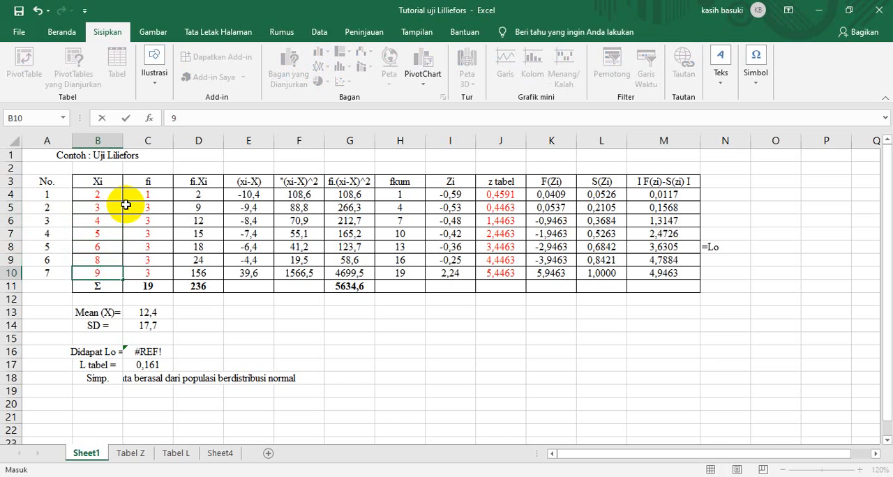
key("Return")
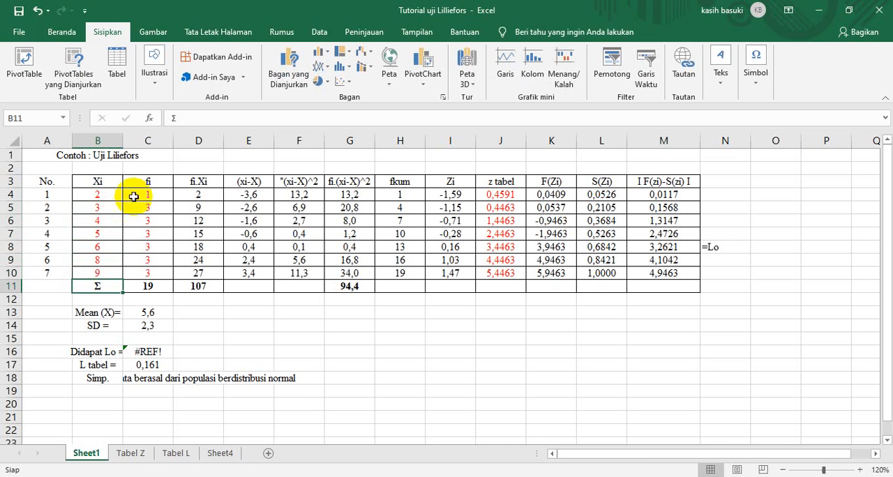
Enter the fi frequencies 2, 2, 3, 5, 5, 4 and 3 in cells C4 to C10.
left_click(148, 197)
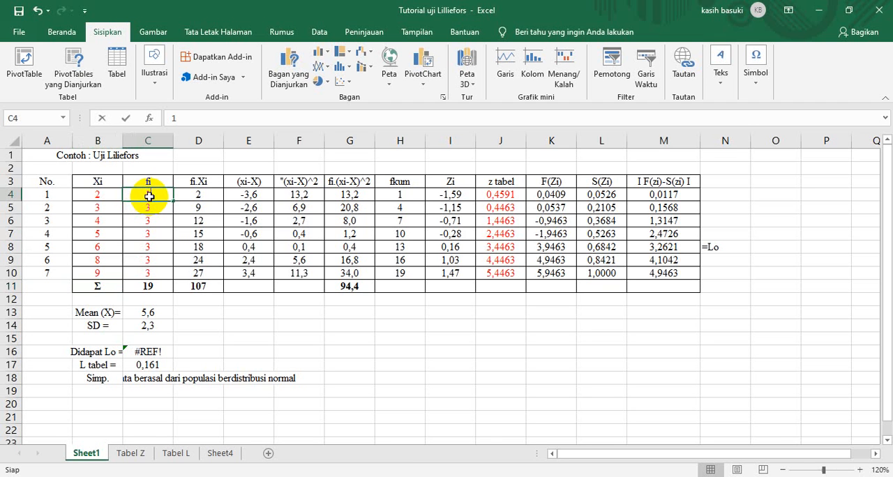
type("2")
key("Return")
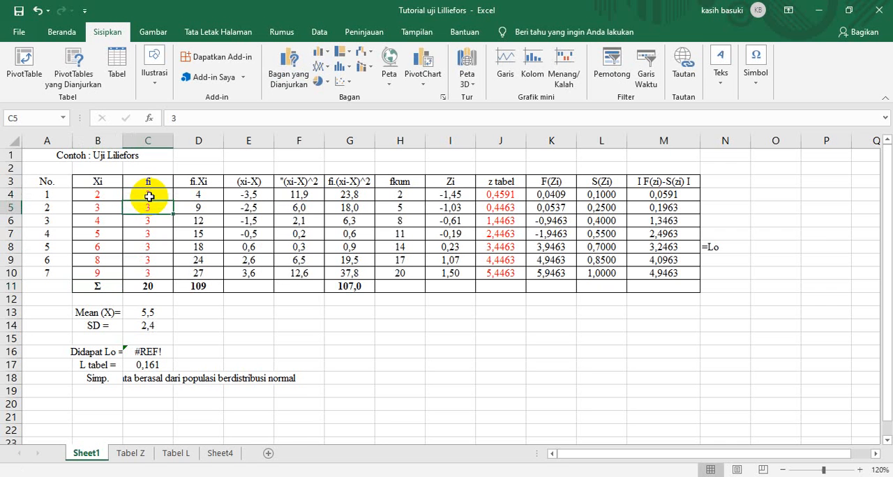
type("2")
key("Return")
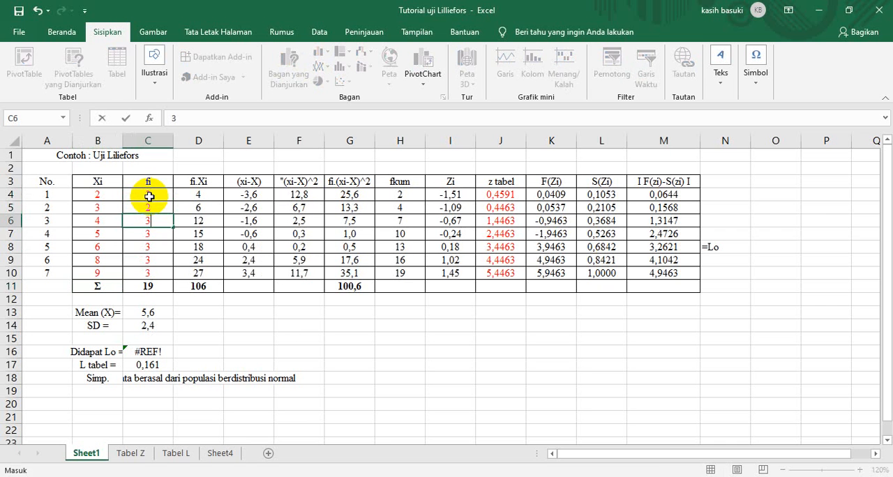
key("Return")
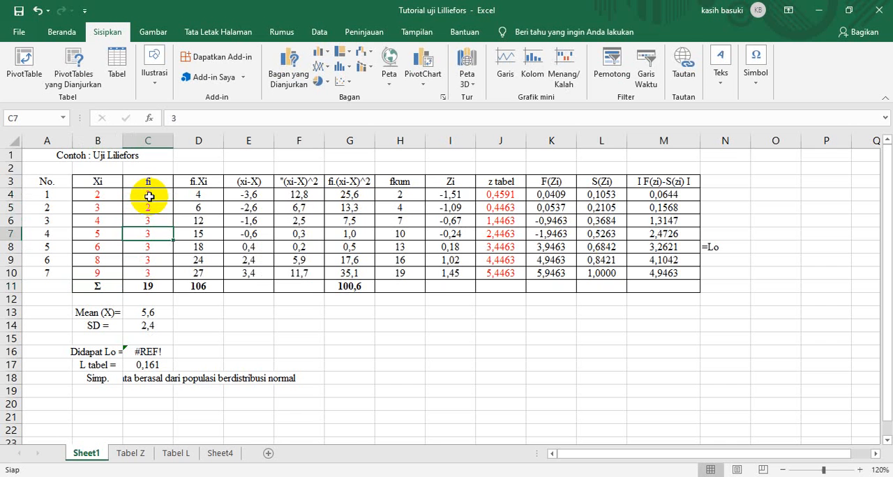
type("5")
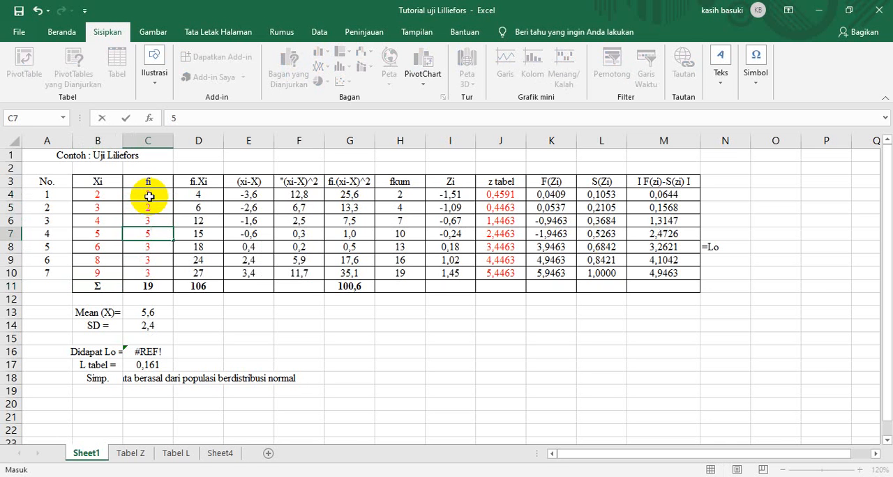
key("Return")
type("5")
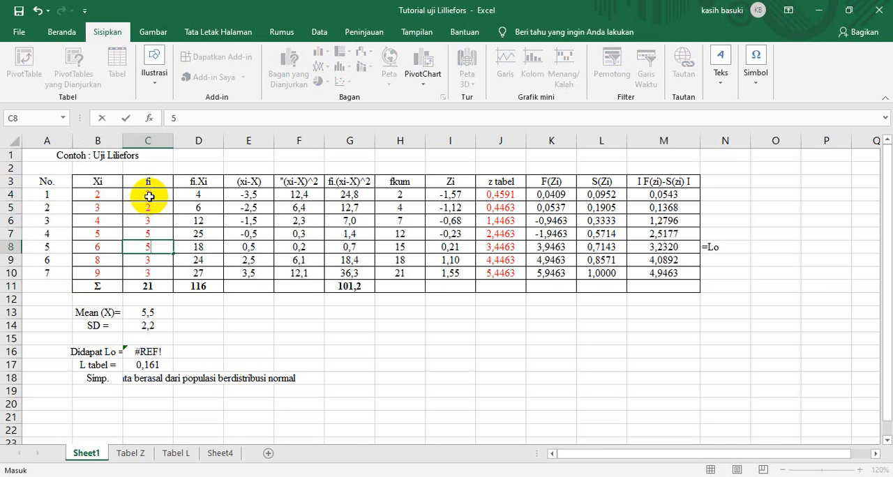
key("Return")
type("4")
key("Return")
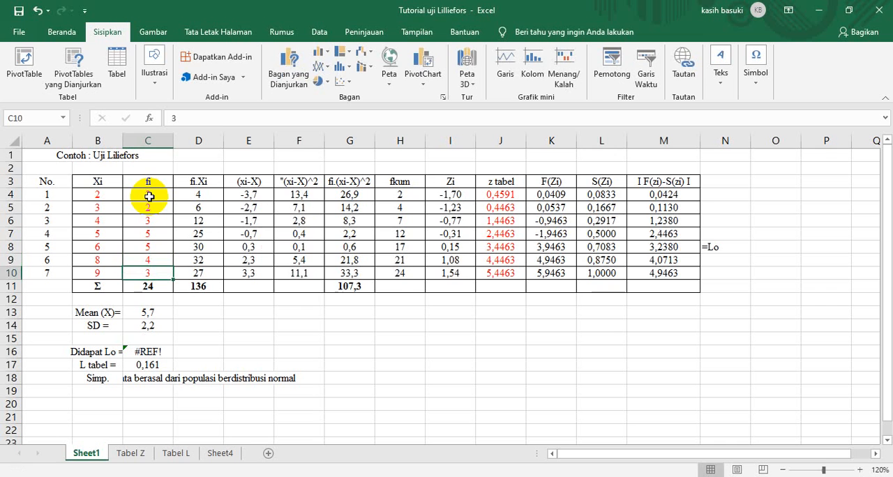
type("3")
key("Return")
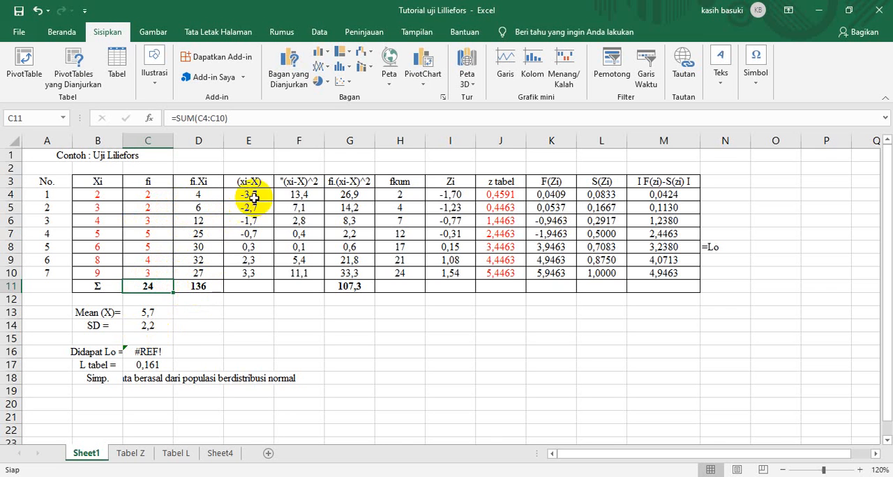
Check the formulas for the mean in C13, the SD in C14, fkum in H4 and Zi in I4.
left_click(153, 315)
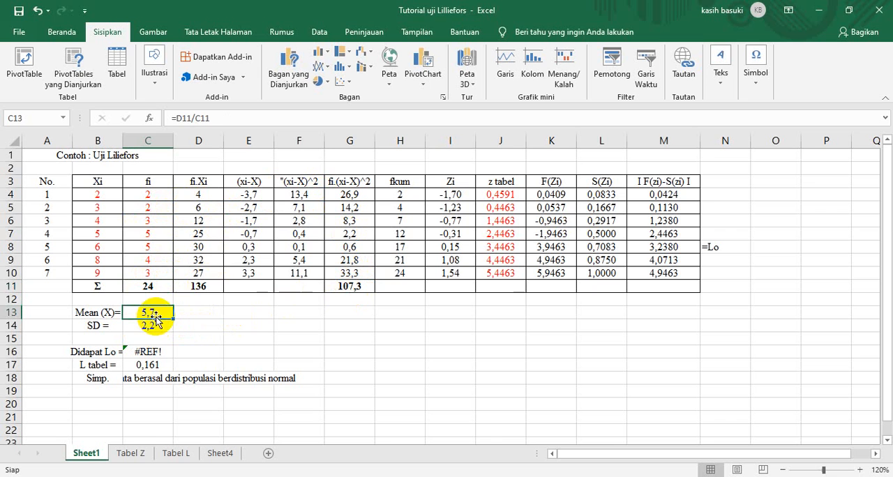
left_click(159, 326)
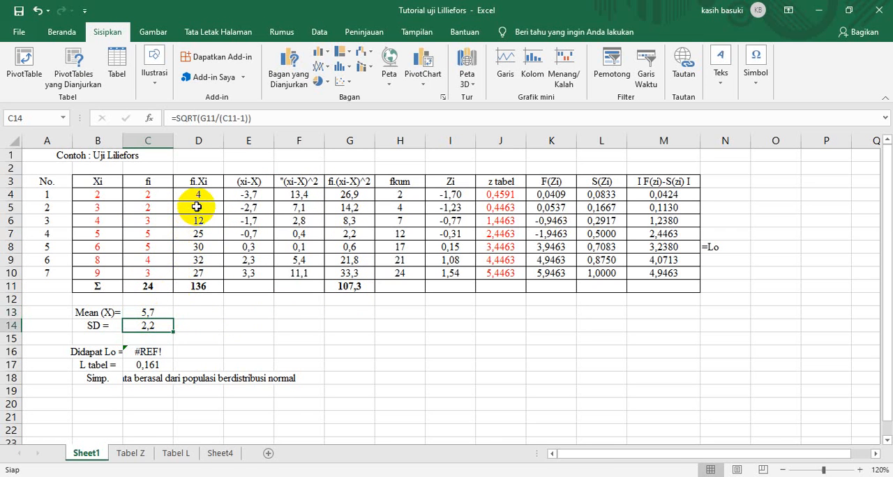
left_click(405, 196)
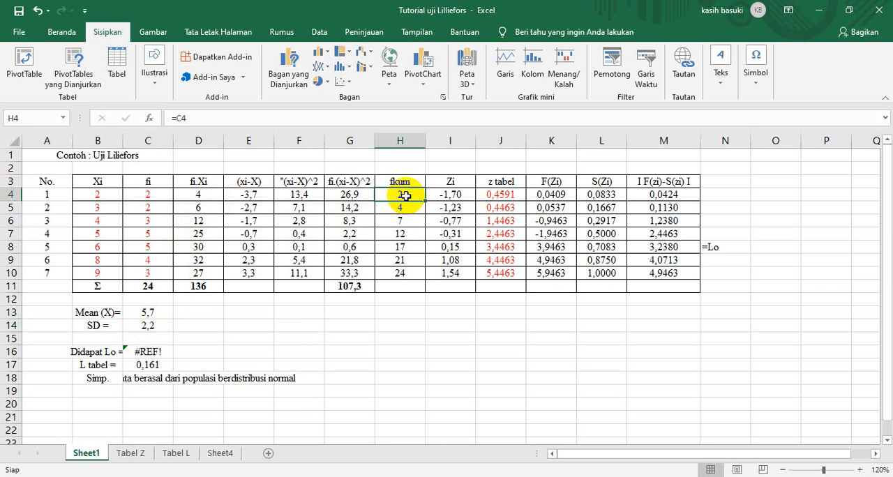
left_click(451, 198)
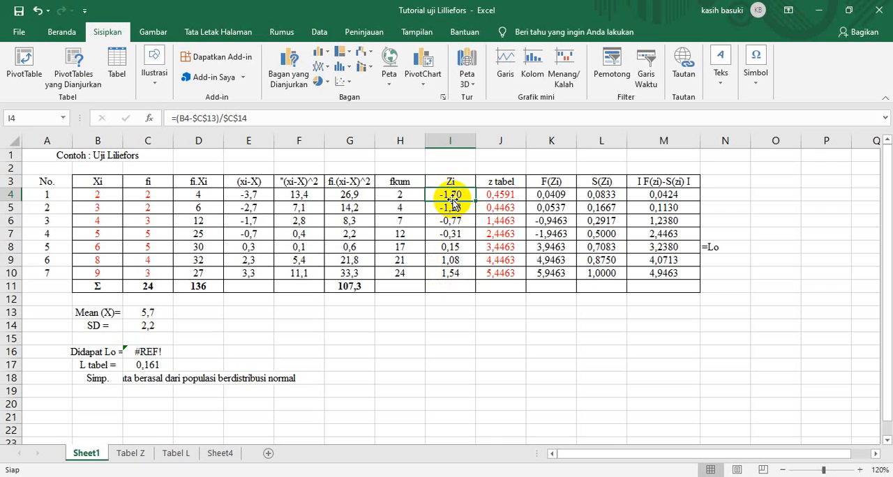
Look up the normal curve area for the first row's Zi on the Tabel Z sheet and return to Sheet1.
left_click(500, 196)
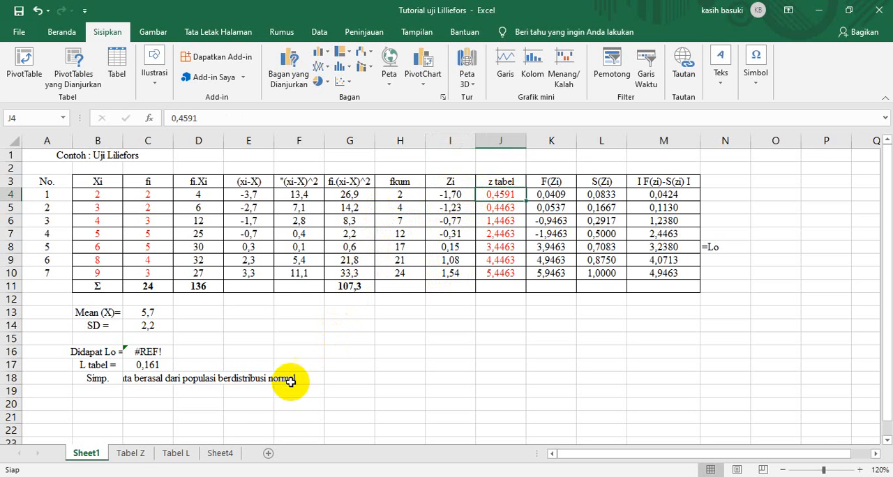
left_click(129, 454)
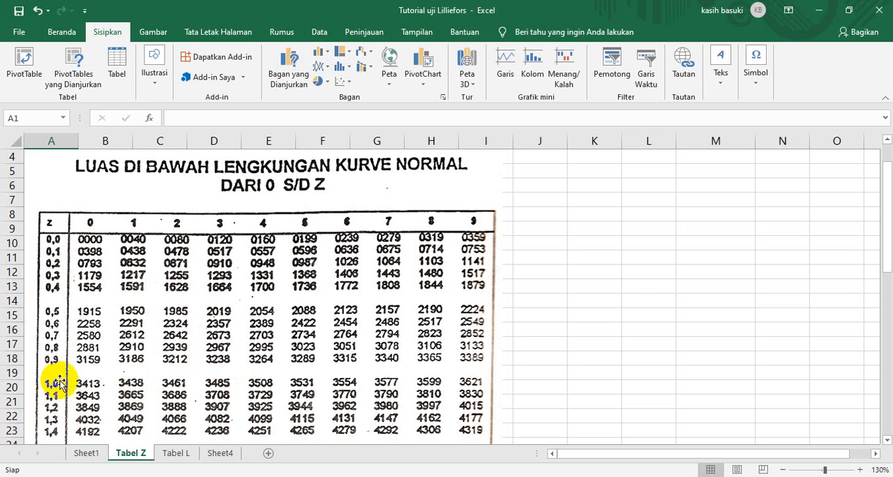
scroll(330, 408, "down", 1)
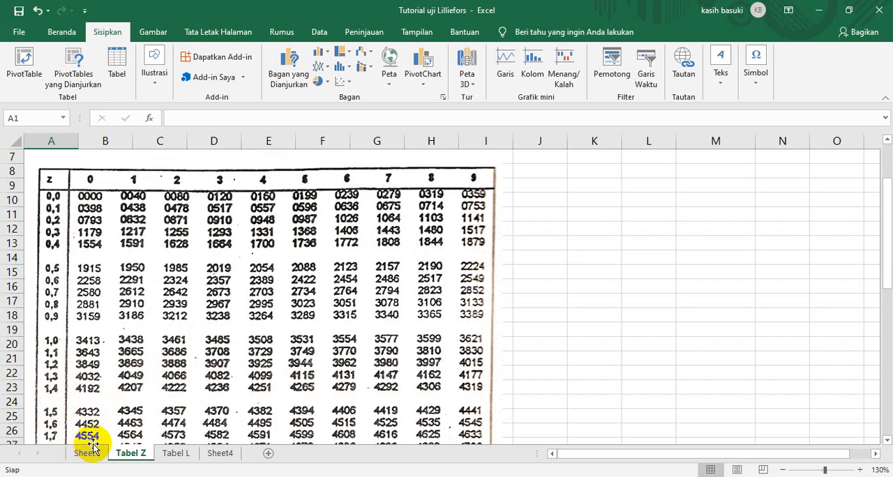
scroll(87, 436, "down", 1)
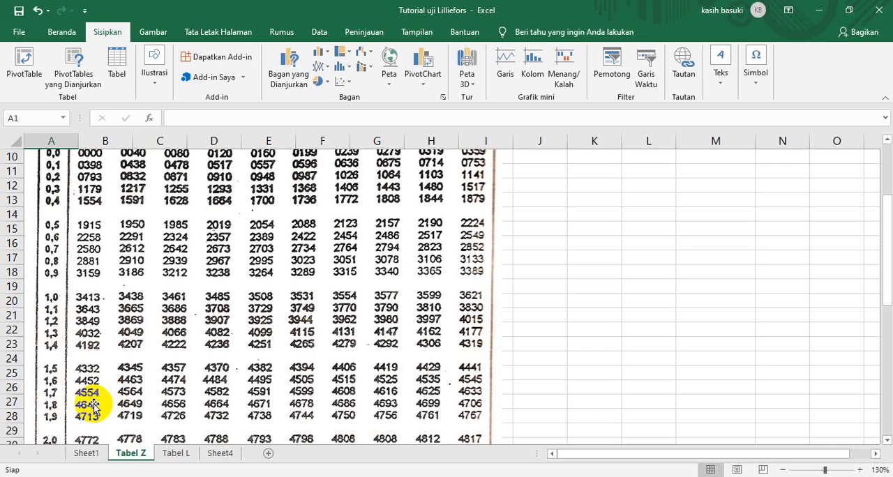
scroll(98, 399, "up", 3)
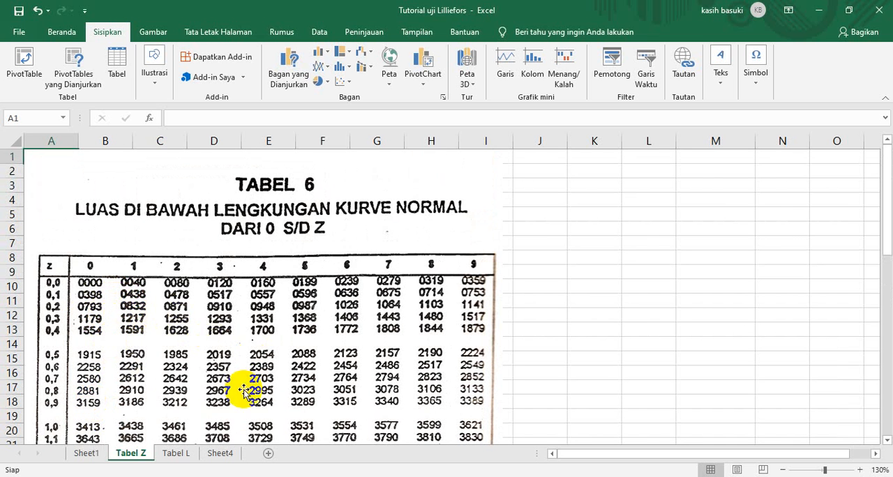
left_click(87, 454)
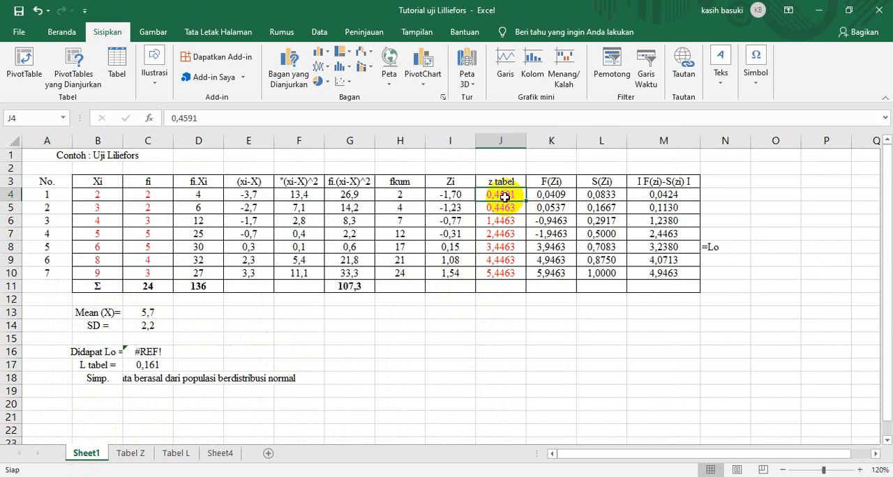
Enter 0.4554 as the z tabel value in J4.
type("0")
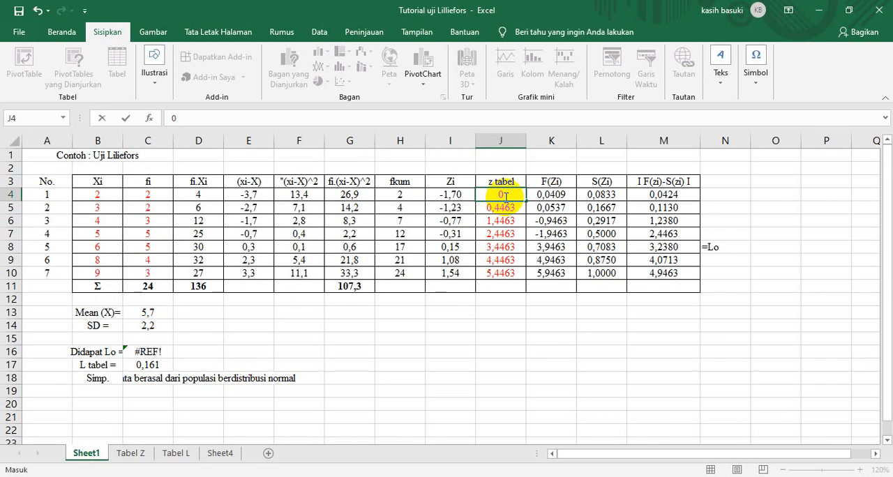
type(".4554")
key("Return")
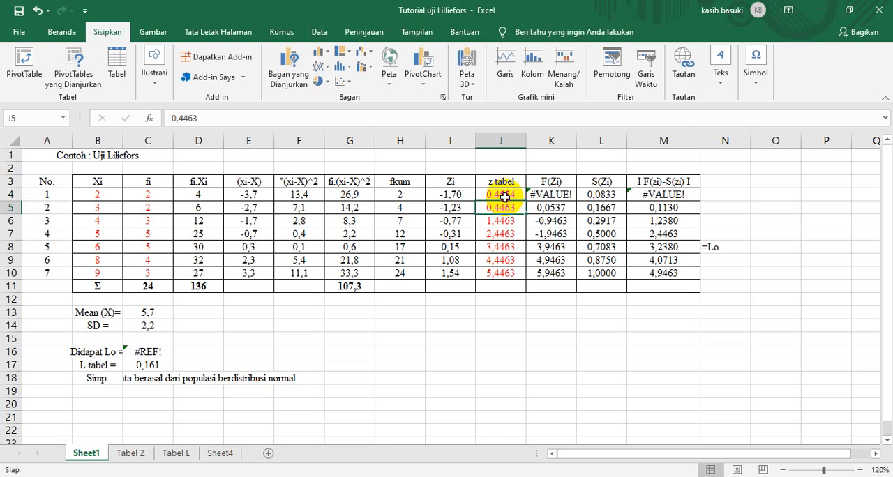
Re-enter the z tabel value in J4 as 0,4554, with a comma as the decimal separator.
left_click(504, 197)
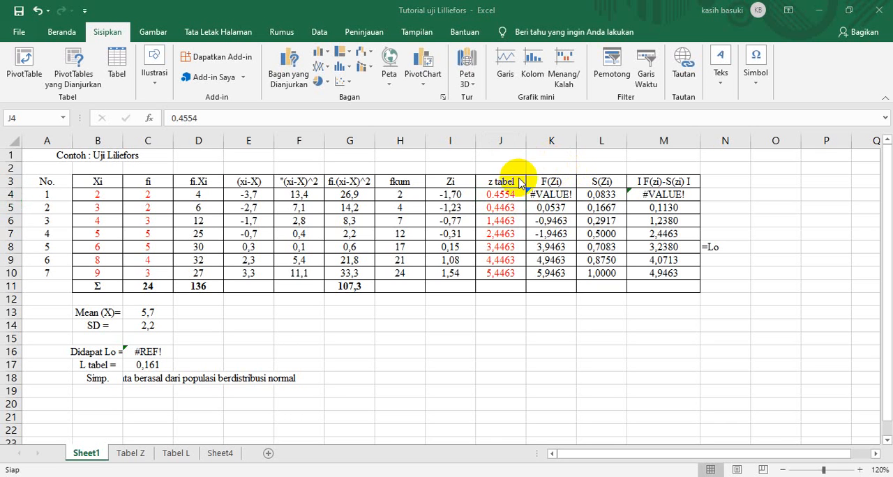
left_click(509, 195)
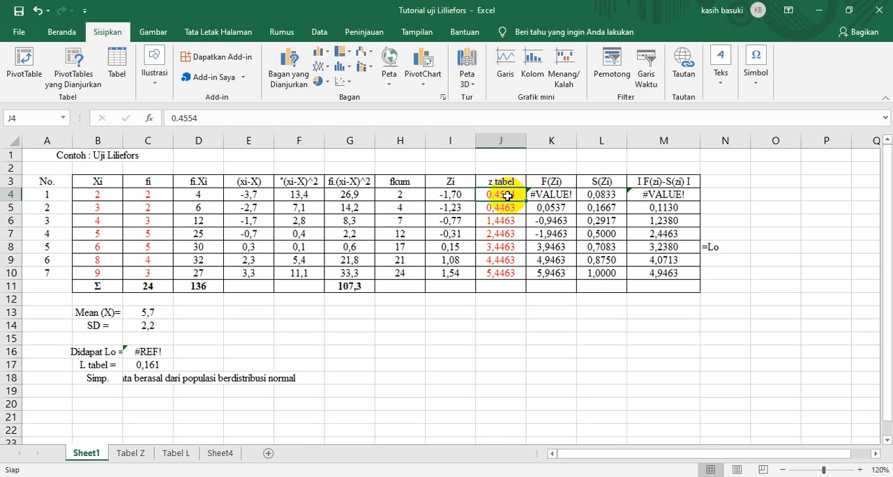
type("0,")
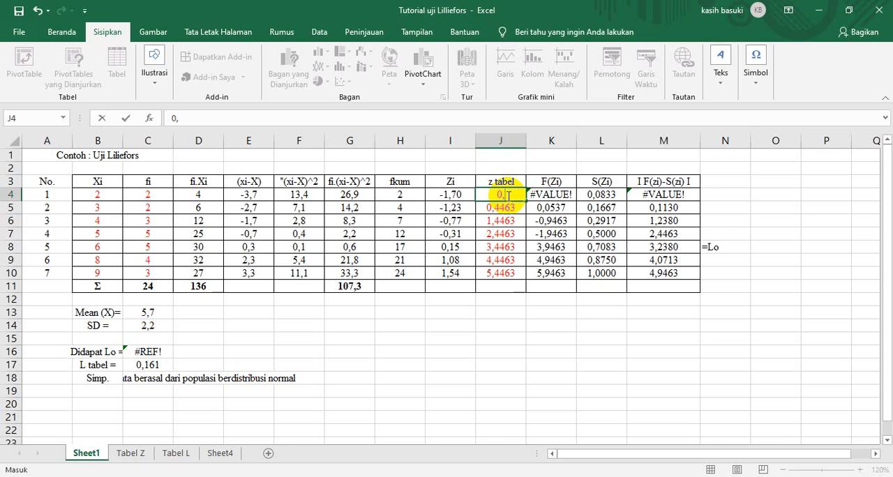
type("4554")
key("Return")
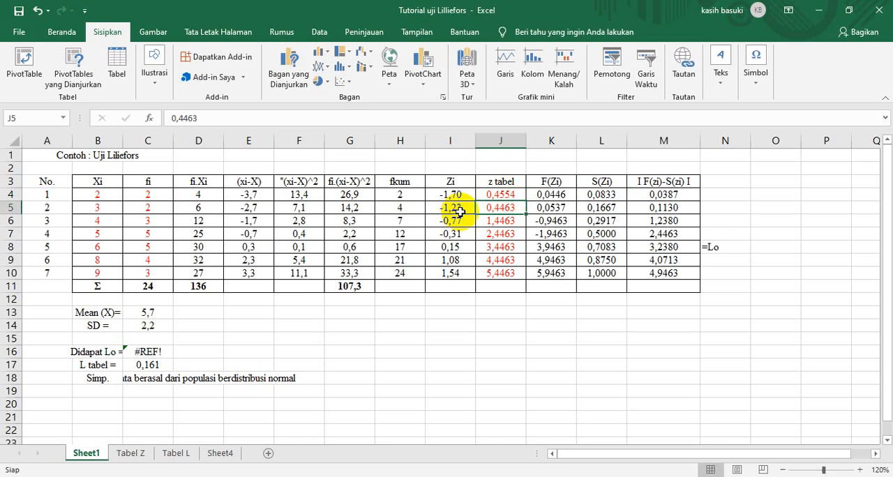
Look up the second row's Zi on the Tabel Z sheet and enter 0,3907 as its z tabel value in J5.
left_click(131, 452)
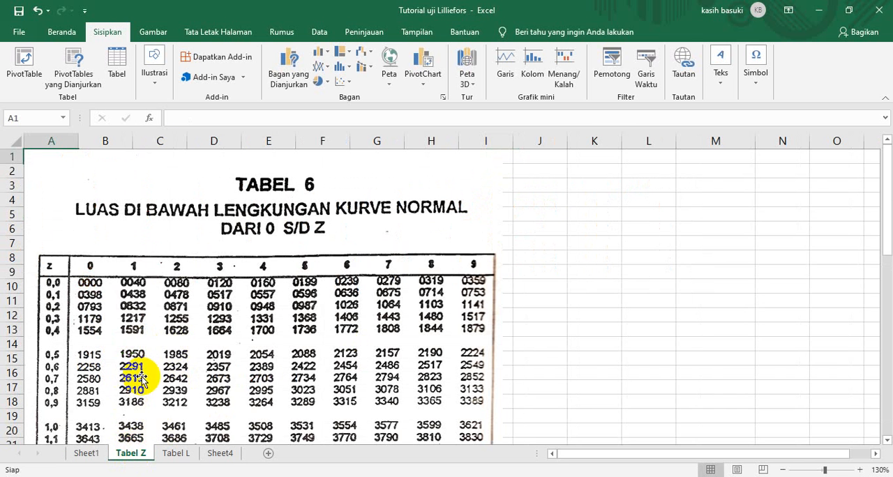
scroll(140, 373, "down", 3)
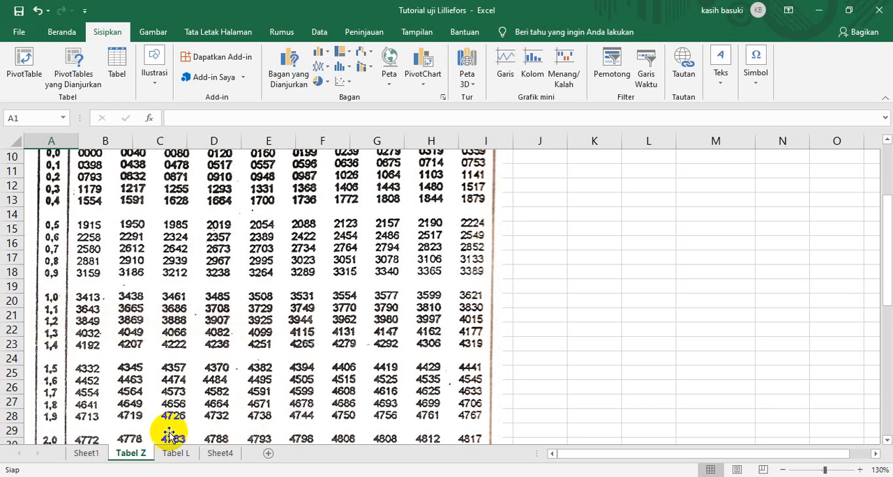
left_click(87, 453)
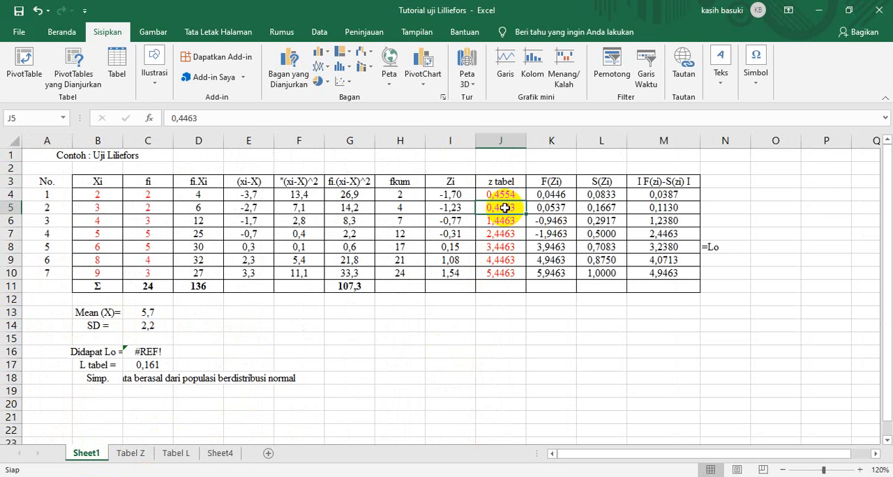
type("0,")
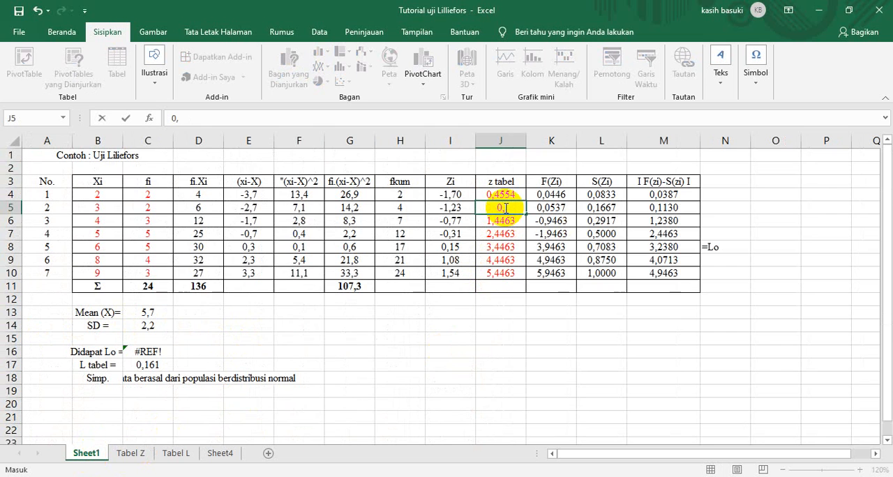
type("3907")
key("Return")
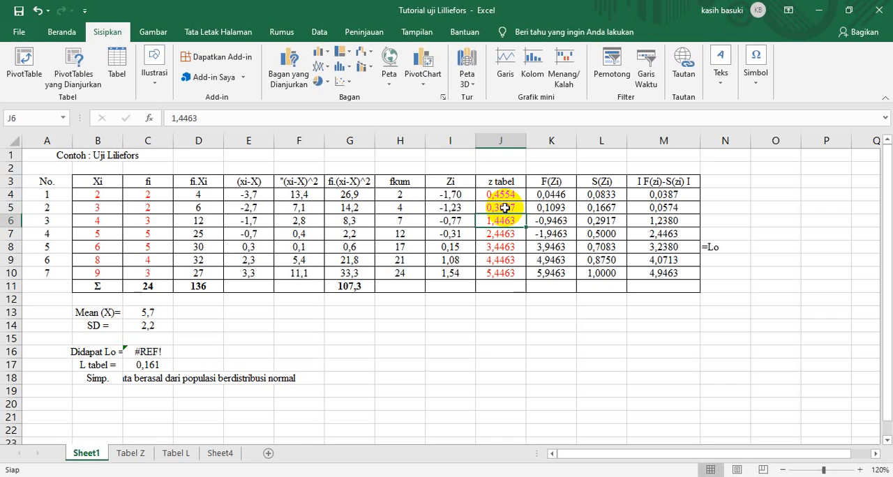
Enter the z tabel values 0,2794, 0,1217 and 0,0596 in cells J6 to J8.
type("0")
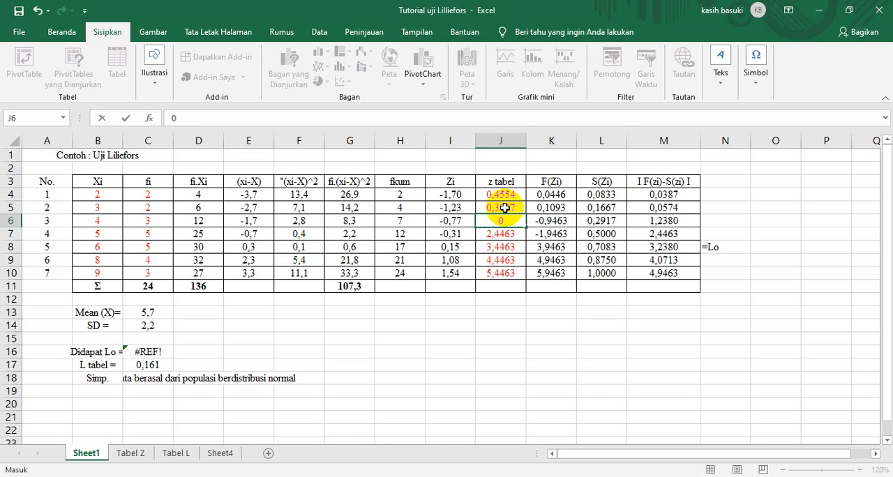
type(",2794")
key("Return")
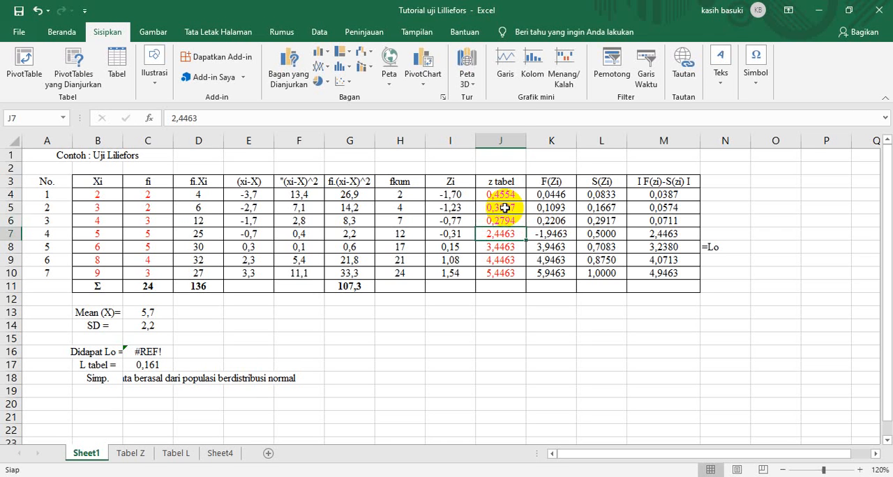
type("0,")
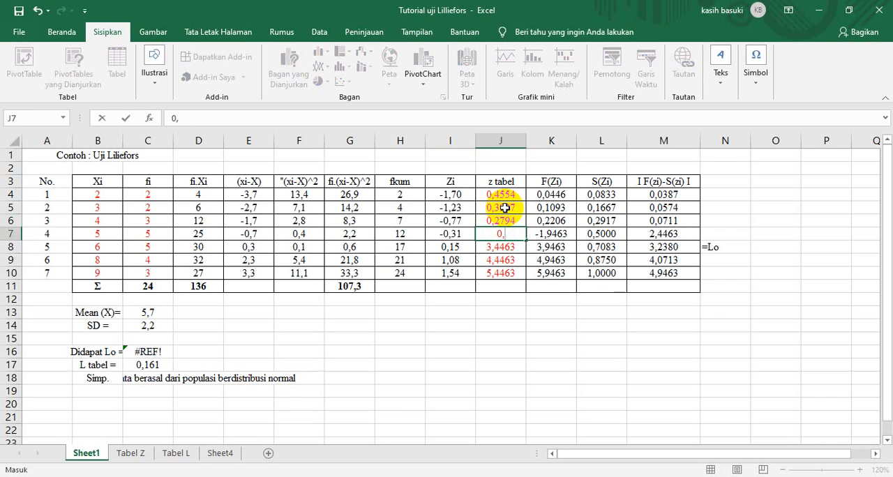
type("1217")
key("Return")
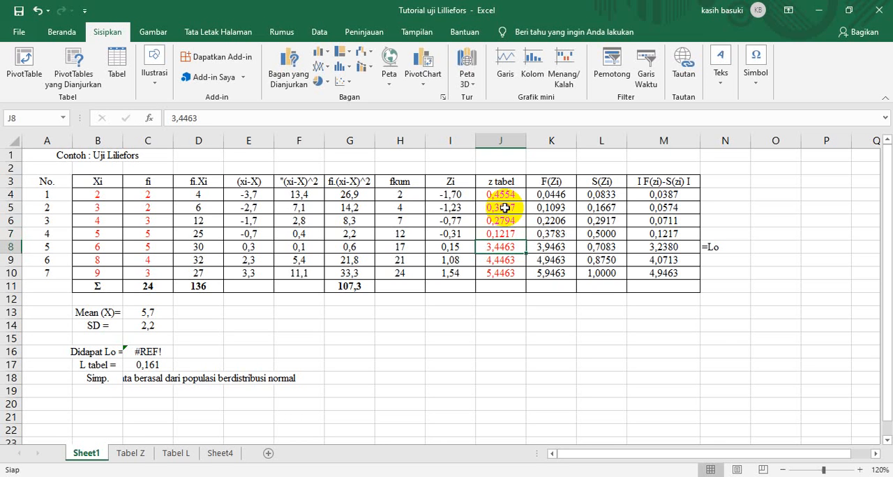
type("0,")
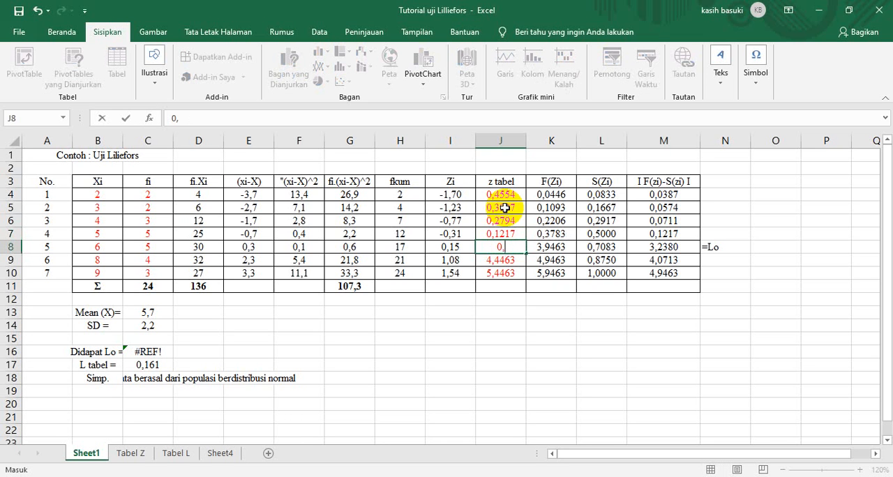
type("0596")
key("Return")
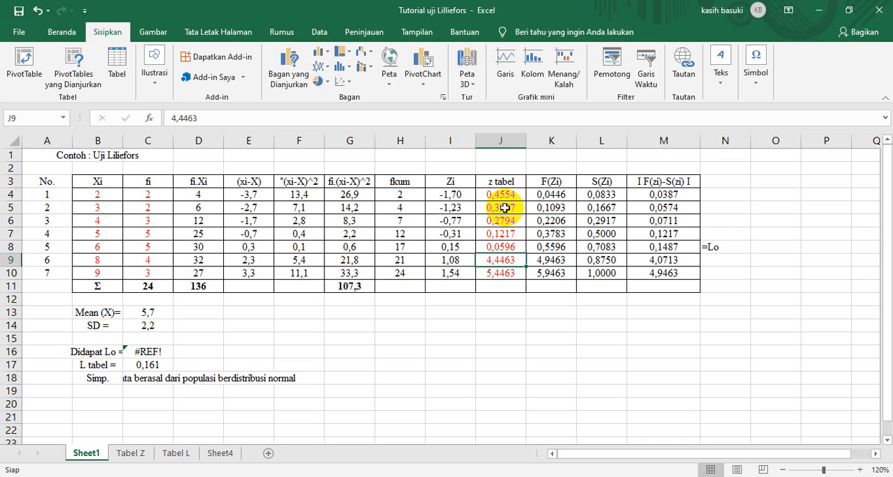
Enter the z tabel values 0,3599 and 0,4382 in cells J9 and J10.
type("0,")
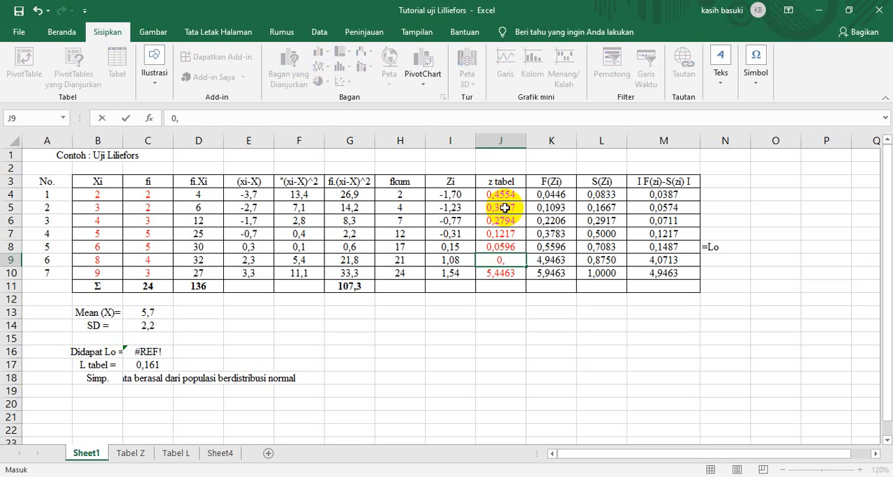
type("3599")
key("Return")
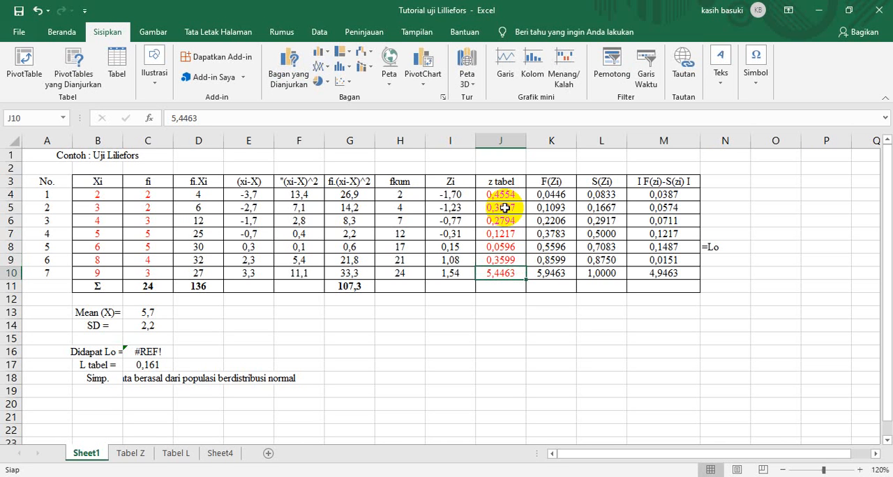
type("0,")
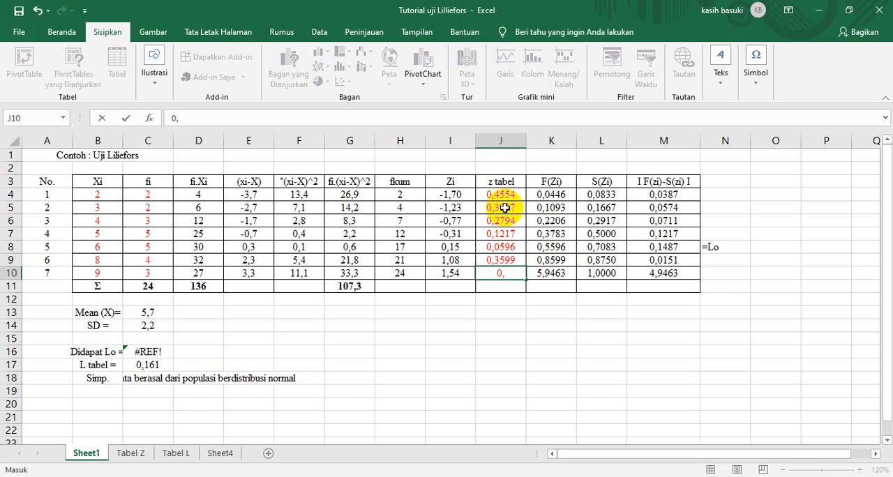
type("4382")
key("Return")
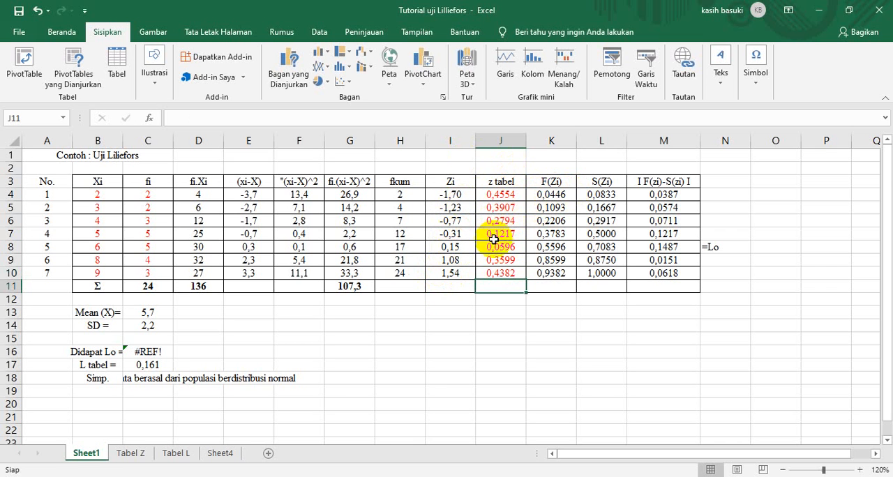
Replace the broken Didapat Lo formula in C16 with a reference to M8, the largest difference between F(Zi) and S(Zi).
left_click(550, 196)
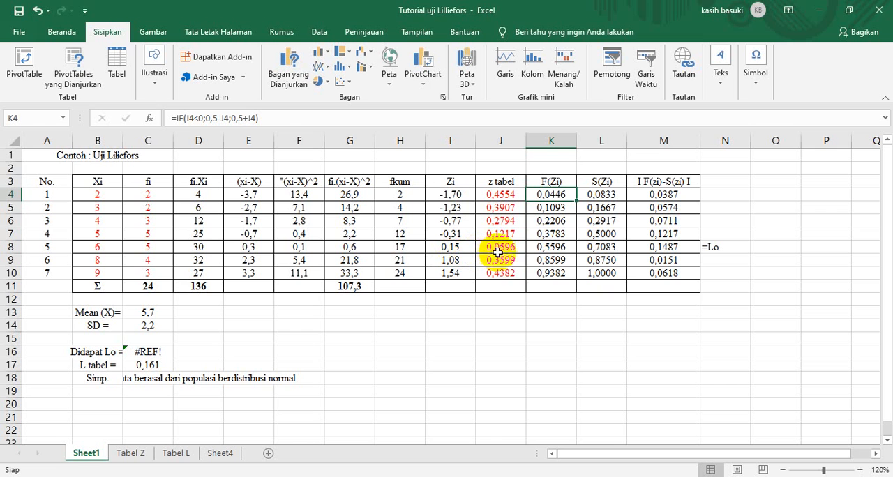
left_click(549, 251)
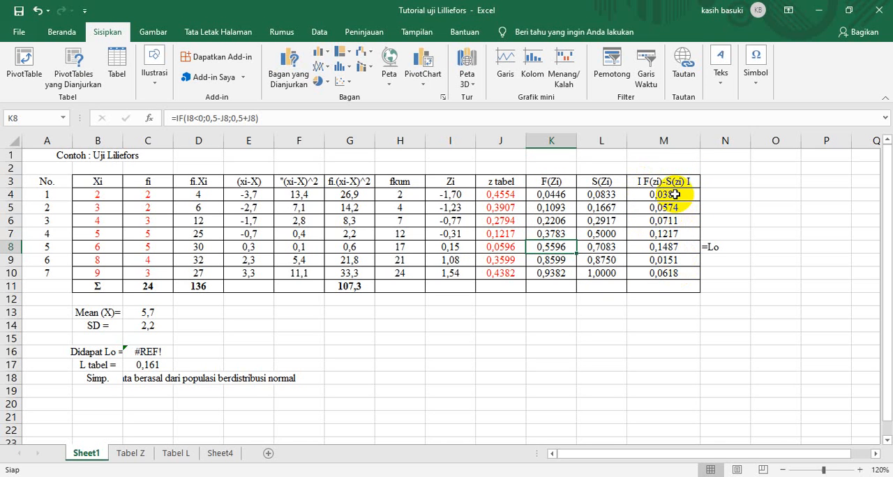
left_click(677, 249)
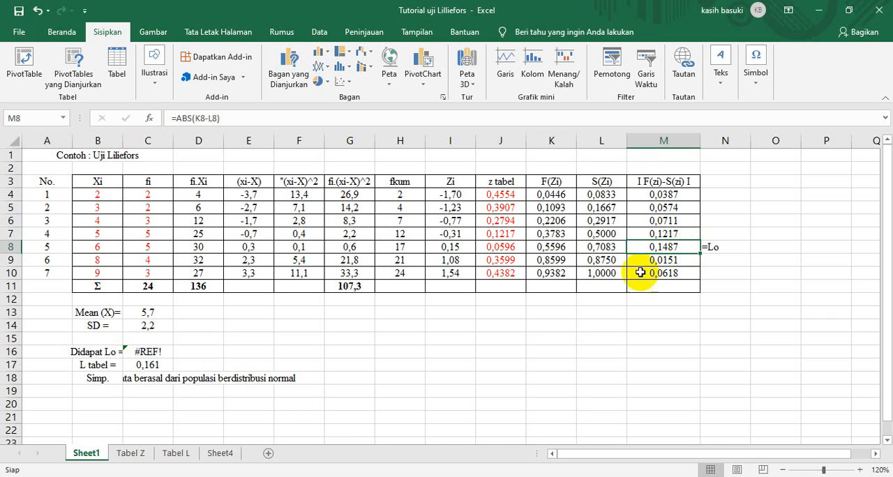
left_click(146, 354)
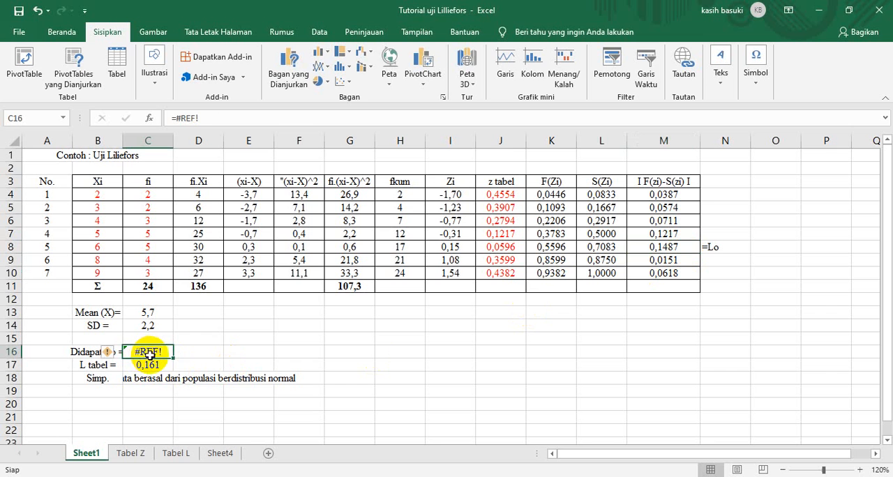
type("=")
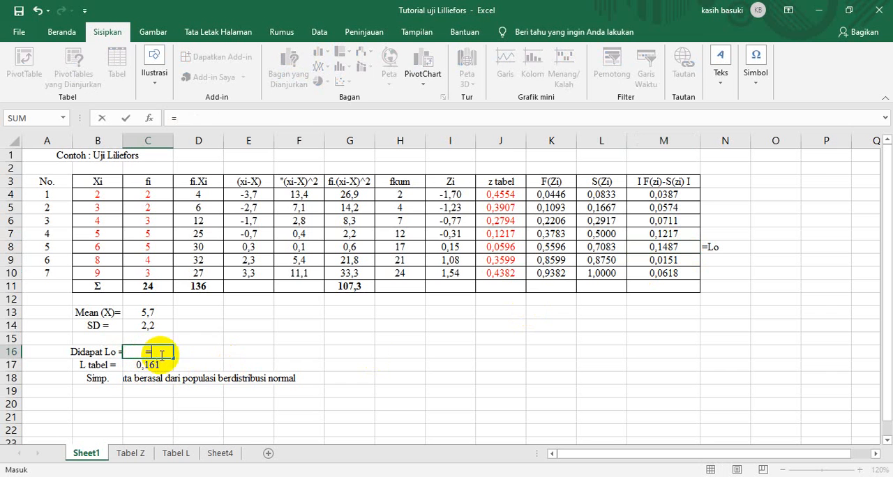
left_click(670, 247)
key("Return")
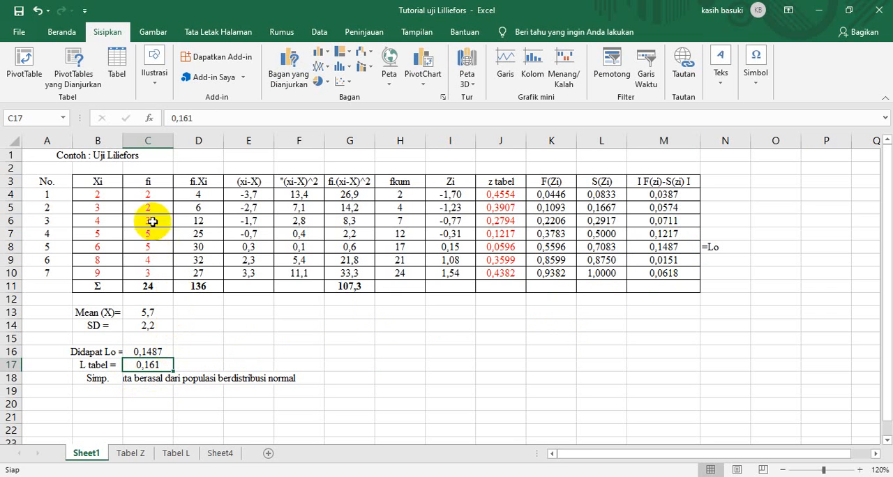
Look up the critical value for sample size 25 at significance 0,05 on the Tabel L sheet and enter 0,173 as L tabel in C17.
left_click(154, 287)
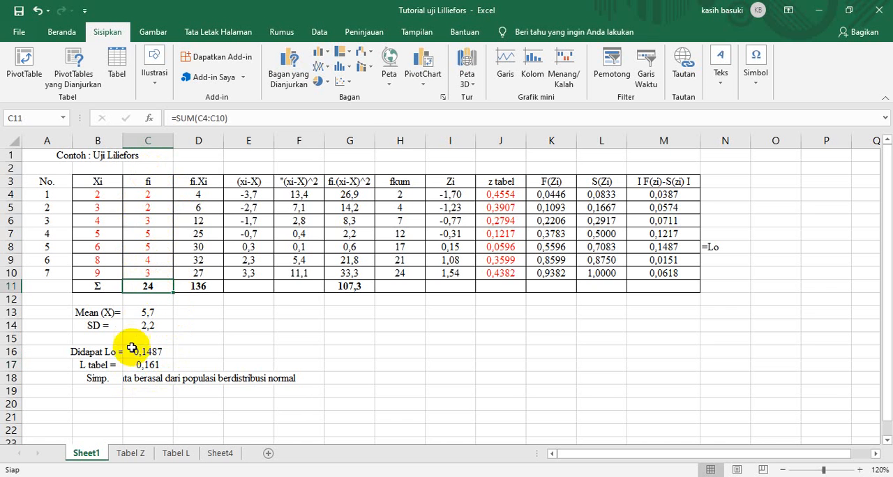
left_click(178, 454)
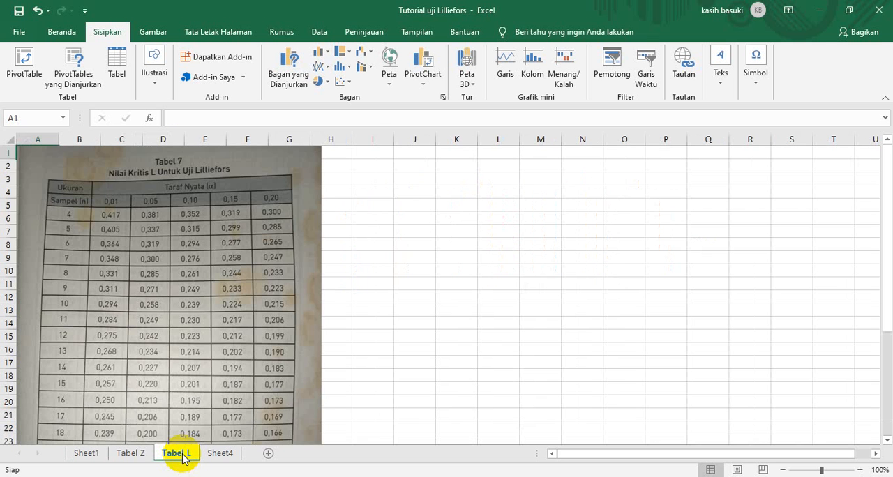
scroll(206, 362, "down", 2)
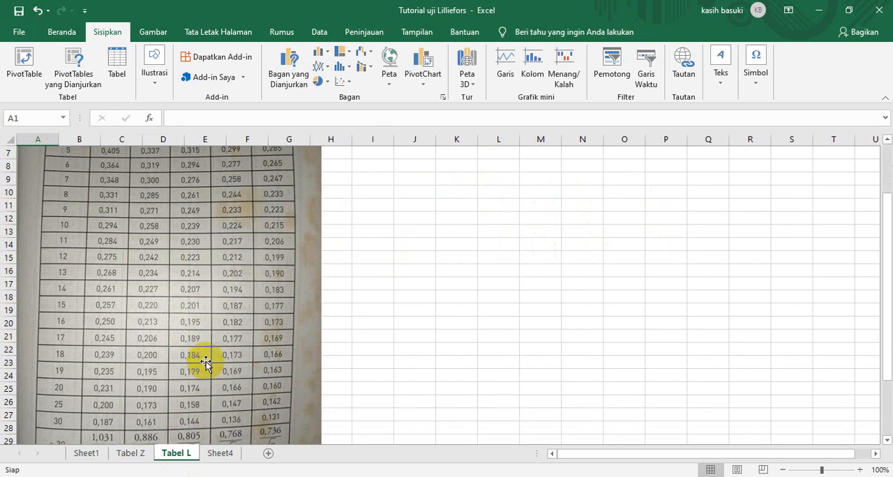
scroll(206, 357, "up", 2)
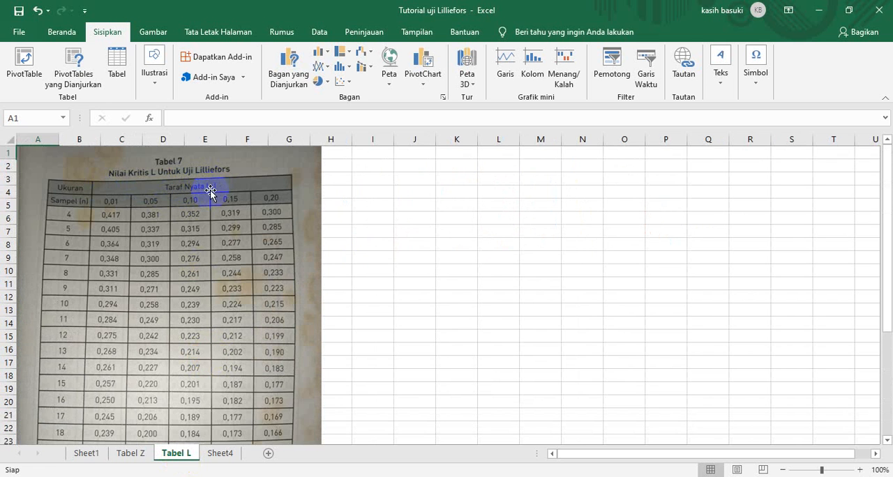
scroll(233, 302, "down", 3)
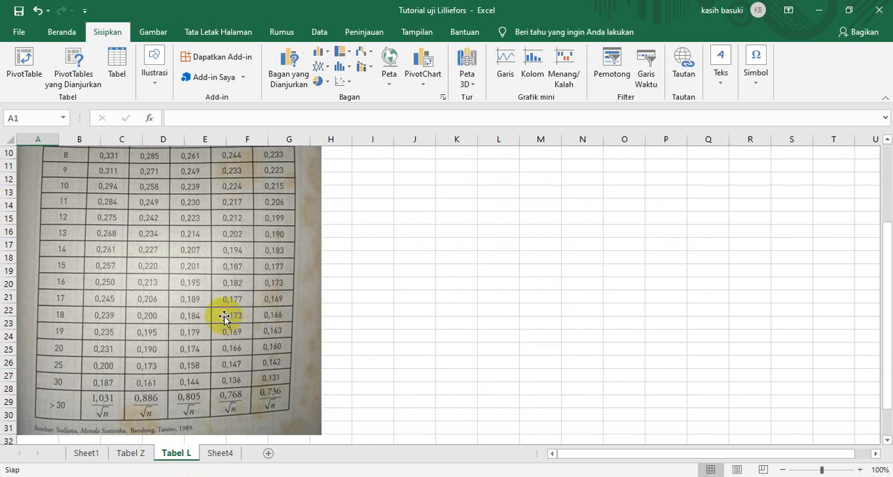
left_click(68, 369)
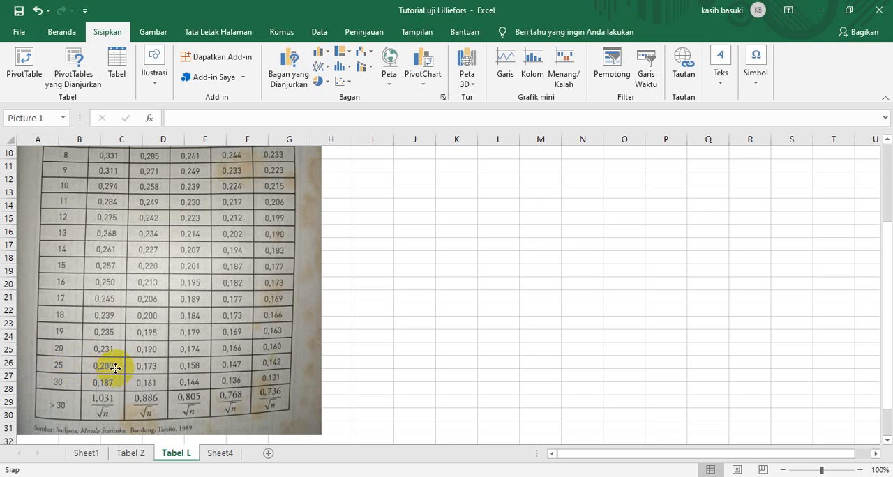
scroll(253, 265, "up", 3)
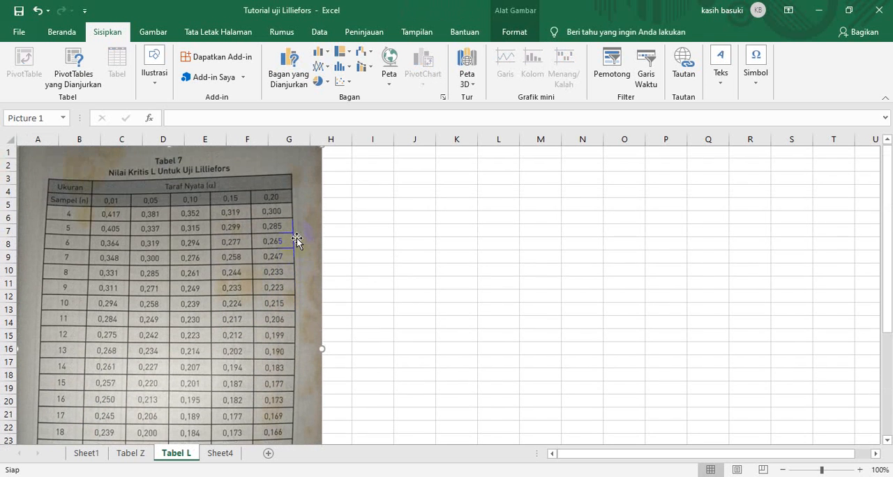
scroll(139, 265, "down", 4)
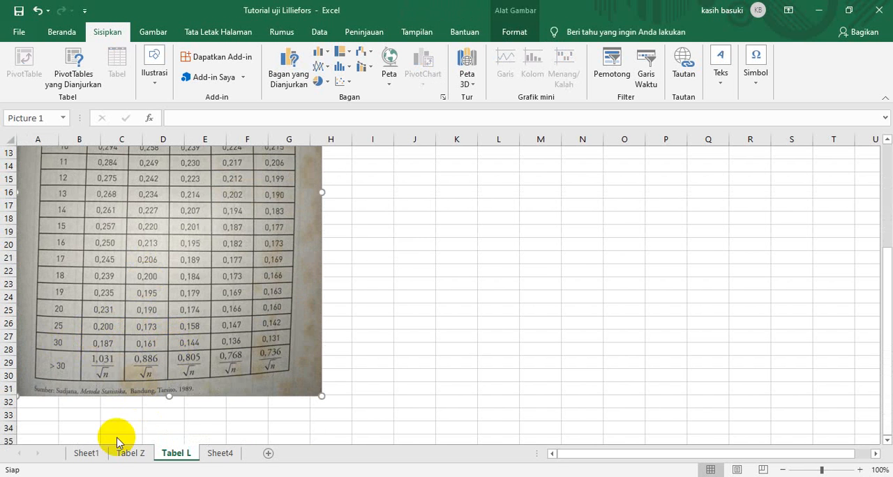
left_click(86, 453)
left_click(154, 367)
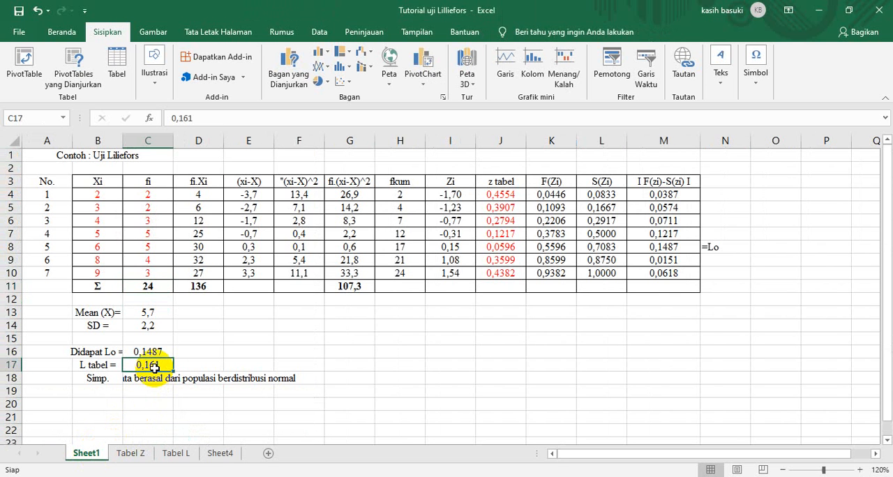
type("0")
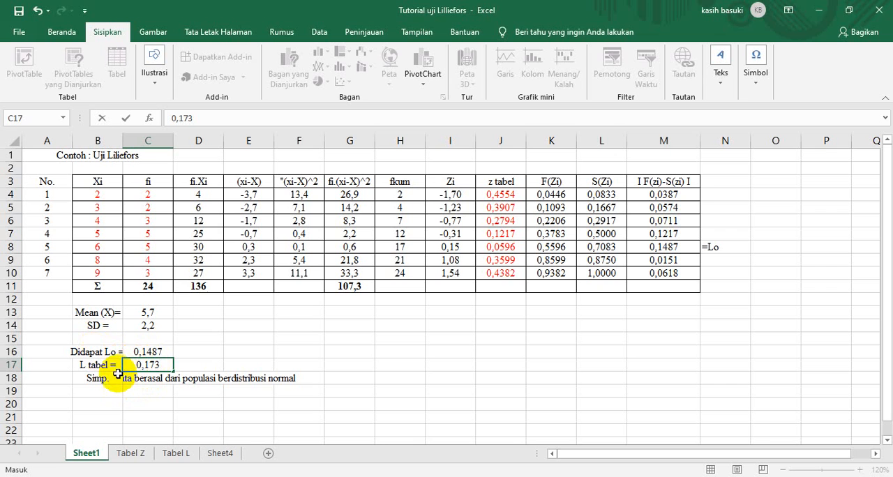
left_click(198, 355)
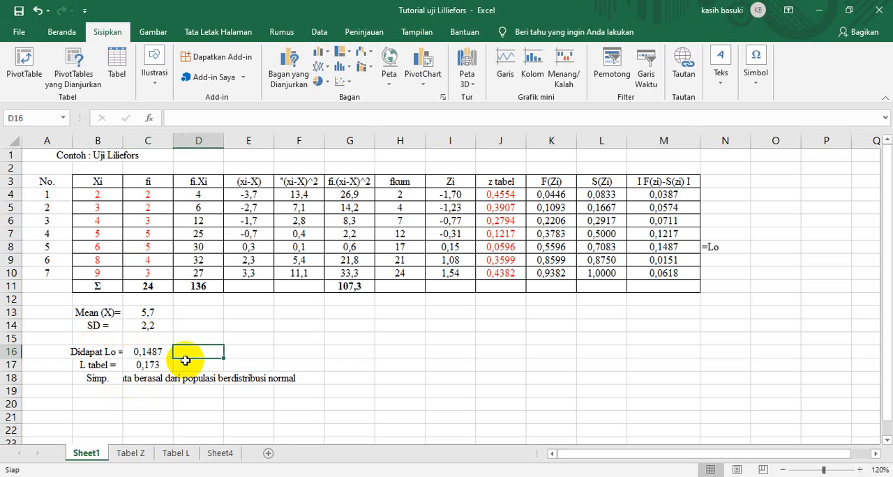
Left-align the conclusion text in C18.
left_click(142, 385)
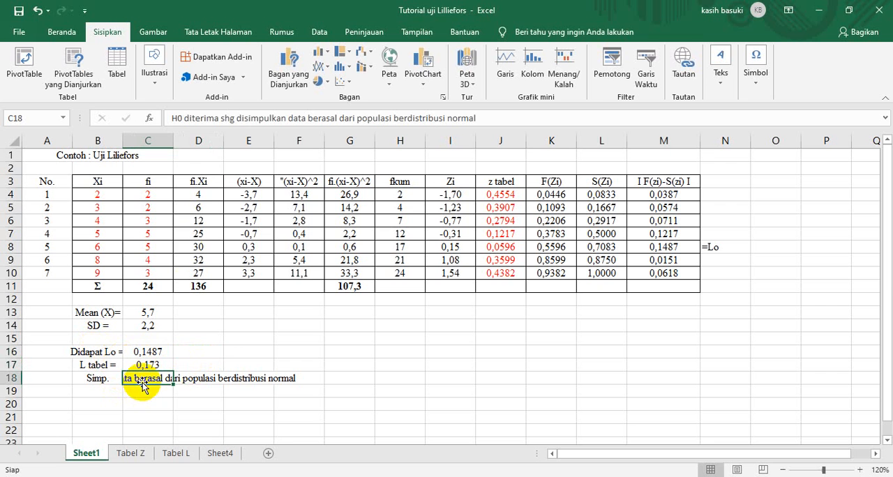
left_click(60, 32)
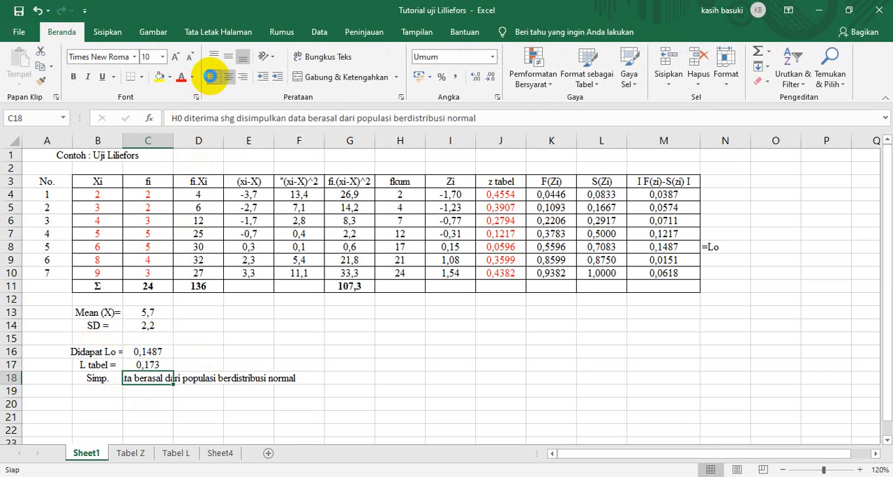
left_click(210, 76)
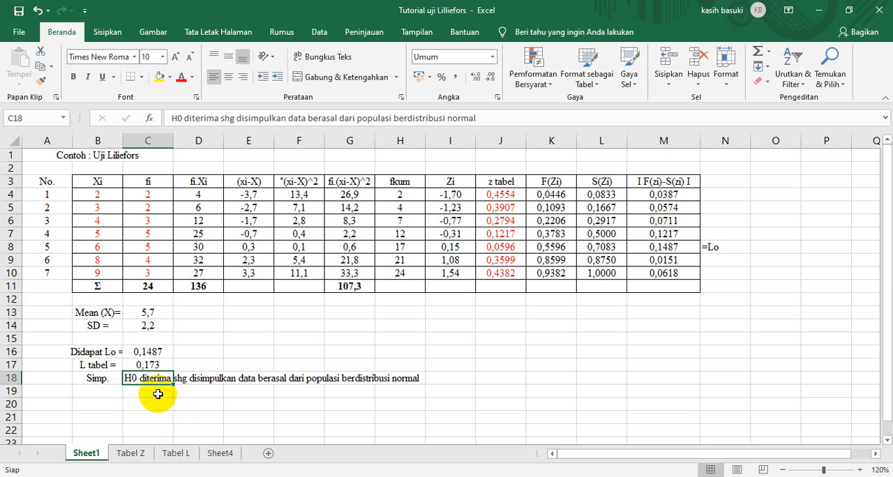